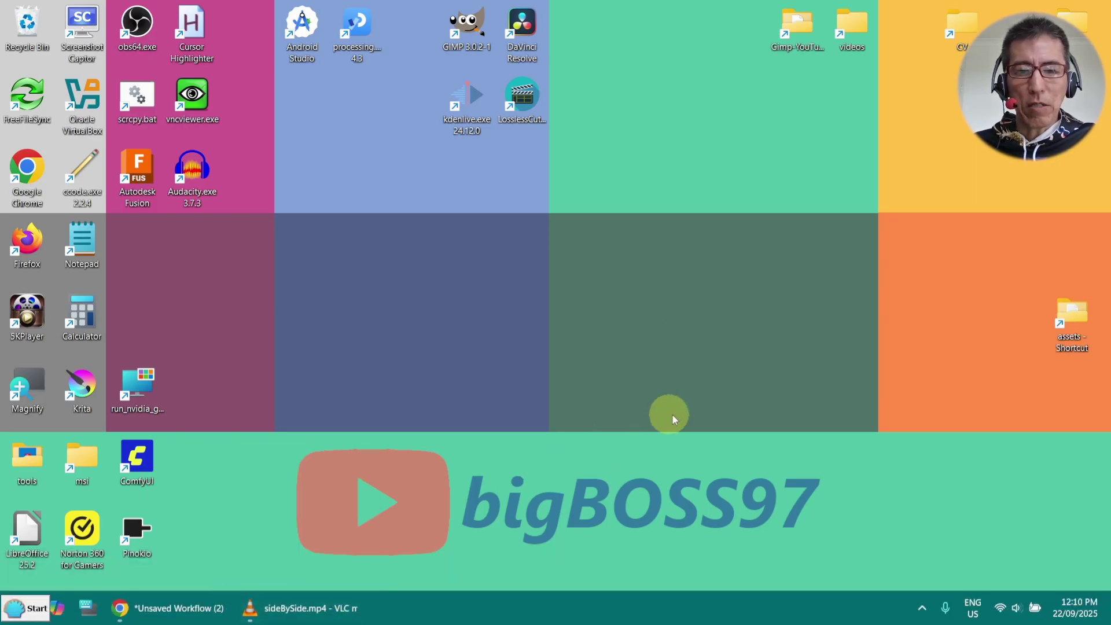
Step: Restore the VLC window showing the Wan2.2 S2V versus InfiniteTalk side-by-side comparison
{"action": "left_click", "coordinate": [322, 608]}
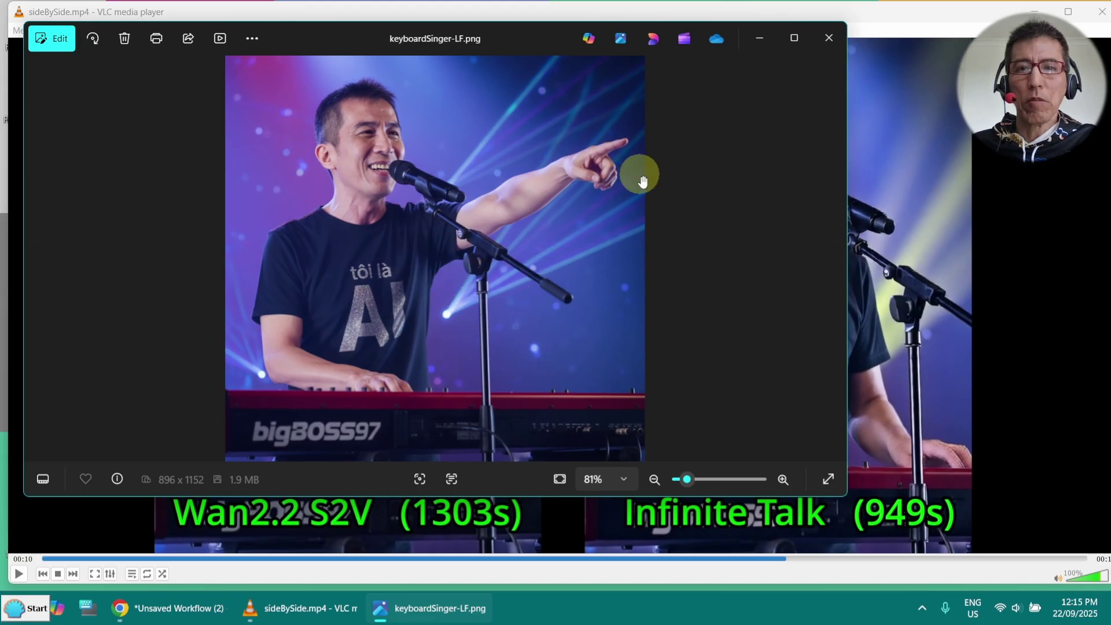
Step: Zoom out on the pointing-singer image in Microsoft Photos and close it
{"action": "scroll", "coordinate": [642, 181], "scroll_direction": "down", "scroll_amount": 4}
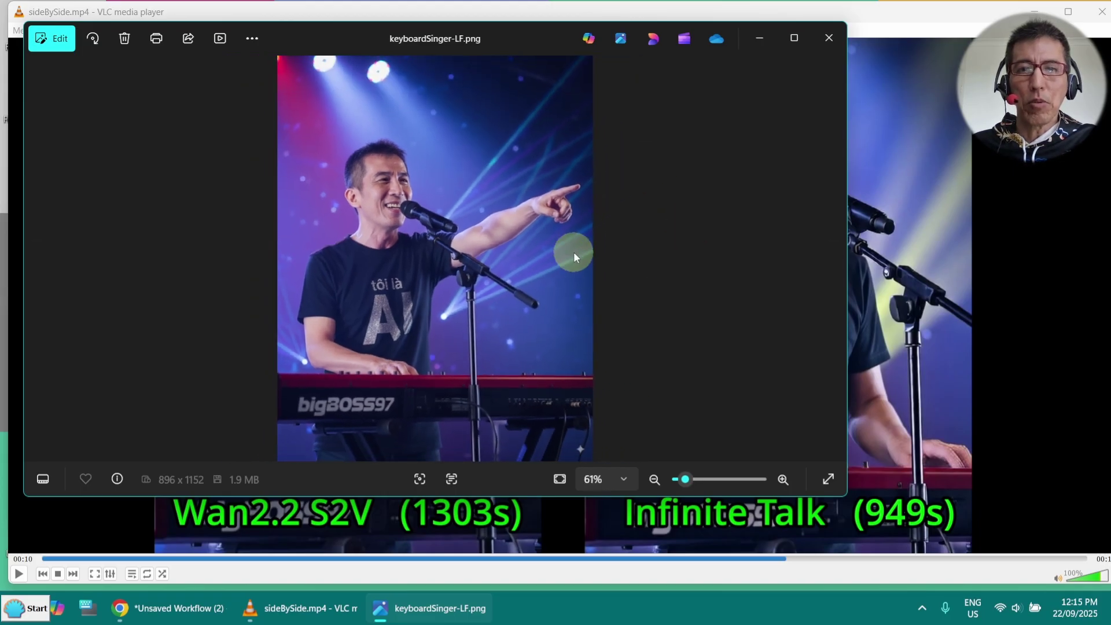
{"action": "left_click", "coordinate": [822, 42]}
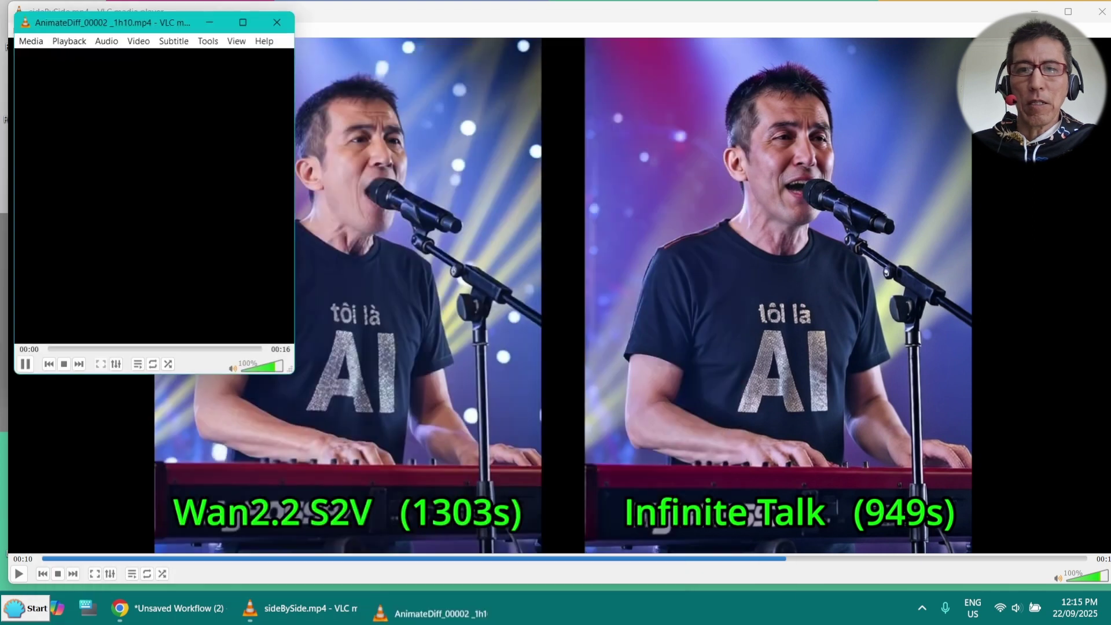
Step: Center the AnimateDiff_00002_1h10.mp4 player window and enlarge it to watch the clip
{"action": "left_click_drag", "start_coordinate": [129, 27], "coordinate": [504, 65]}
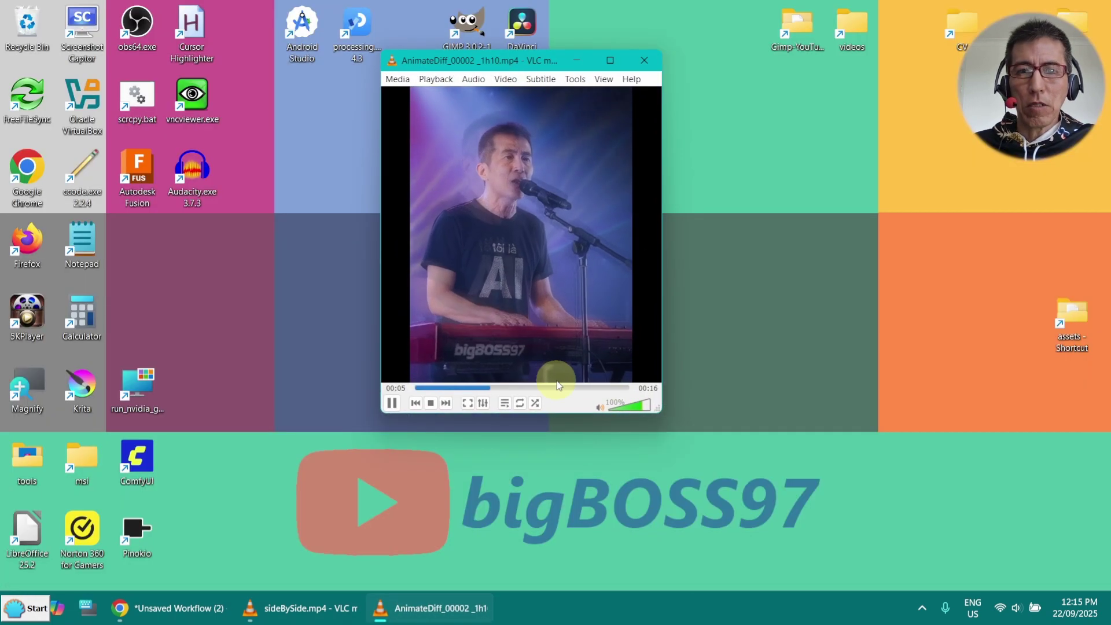
{"action": "left_click_drag", "start_coordinate": [656, 408], "coordinate": [836, 590]}
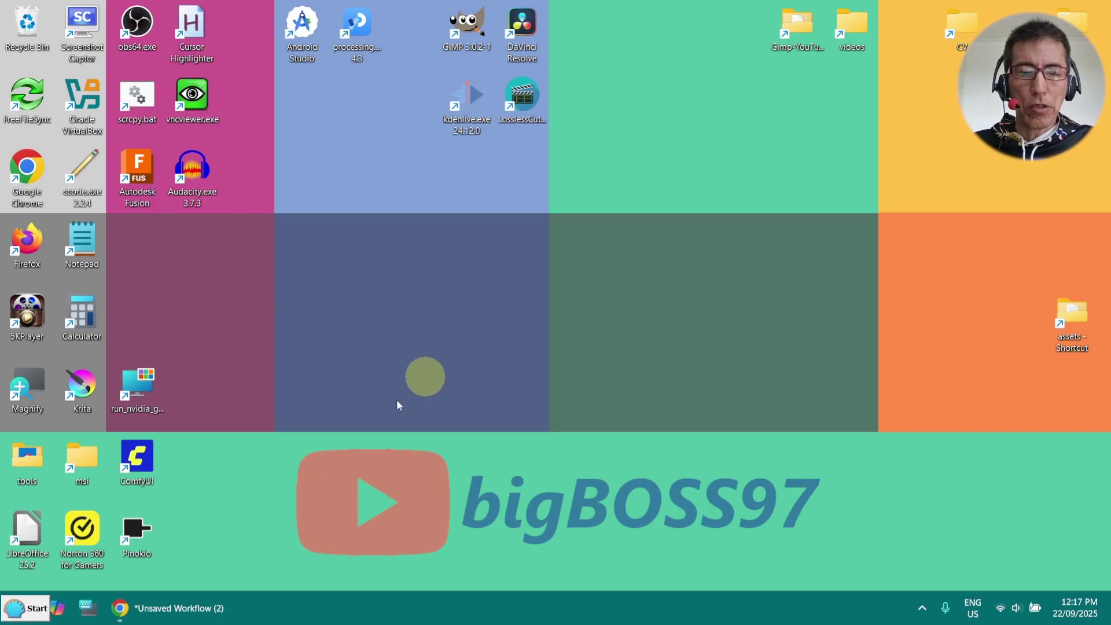
Step: Load the Wan first/last-frame workflow from the PNG into ComfyUI and dismiss Missing Models
{"action": "left_click", "coordinate": [210, 594]}
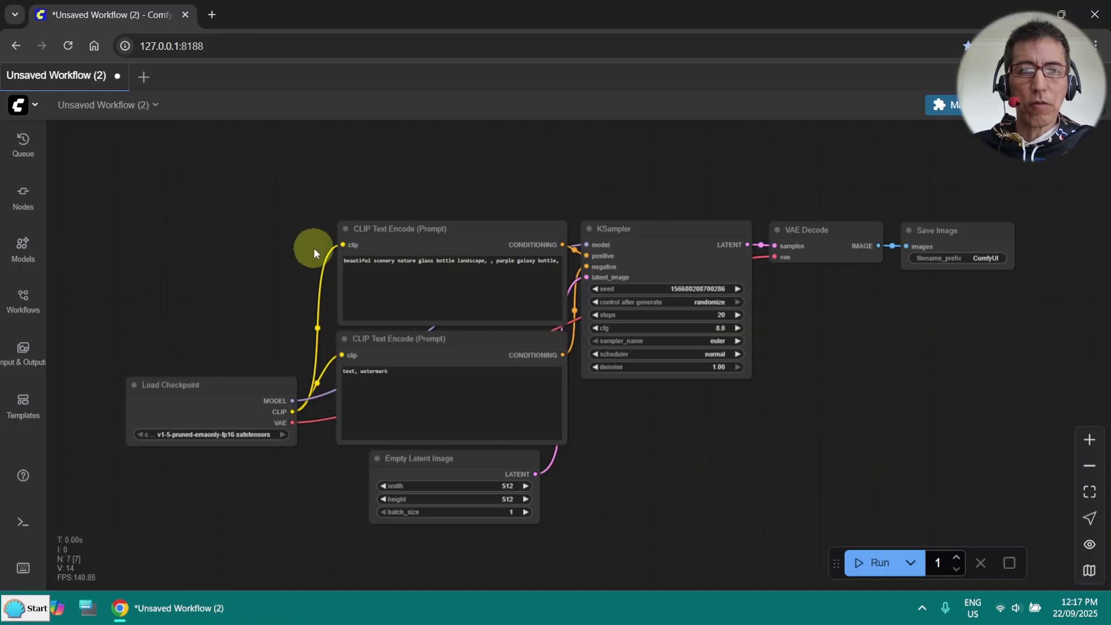
{"action": "left_click_drag", "start_coordinate": [641, 263], "coordinate": [241, 268]}
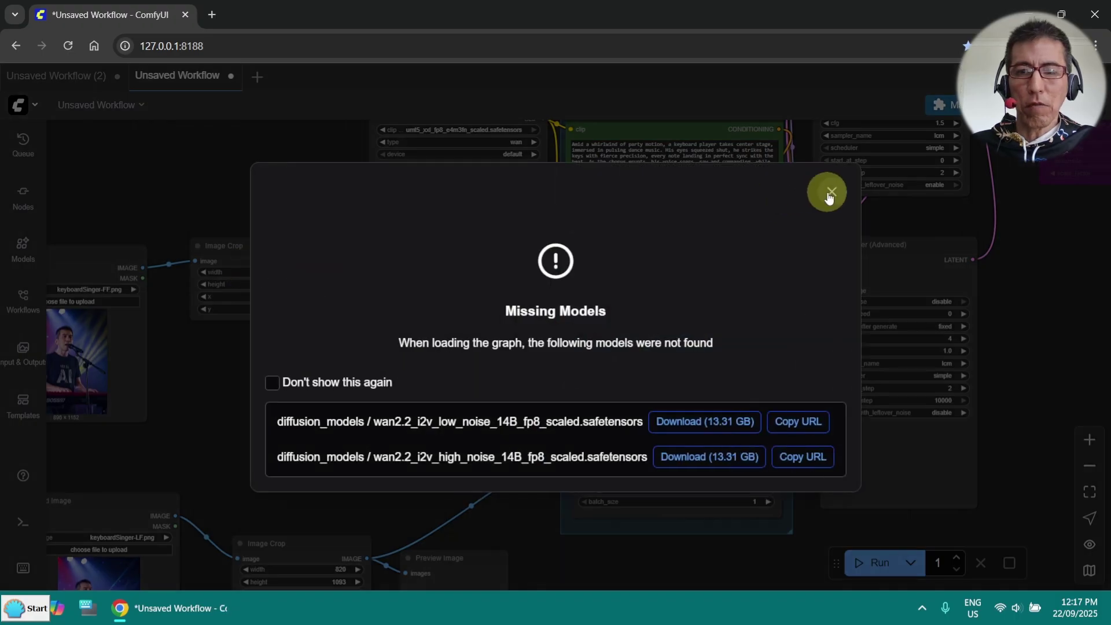
{"action": "left_click", "coordinate": [828, 194]}
Step: Inspect the model loader and LoRA nodes up close
{"action": "left_click_drag", "start_coordinate": [266, 213], "coordinate": [270, 411]}
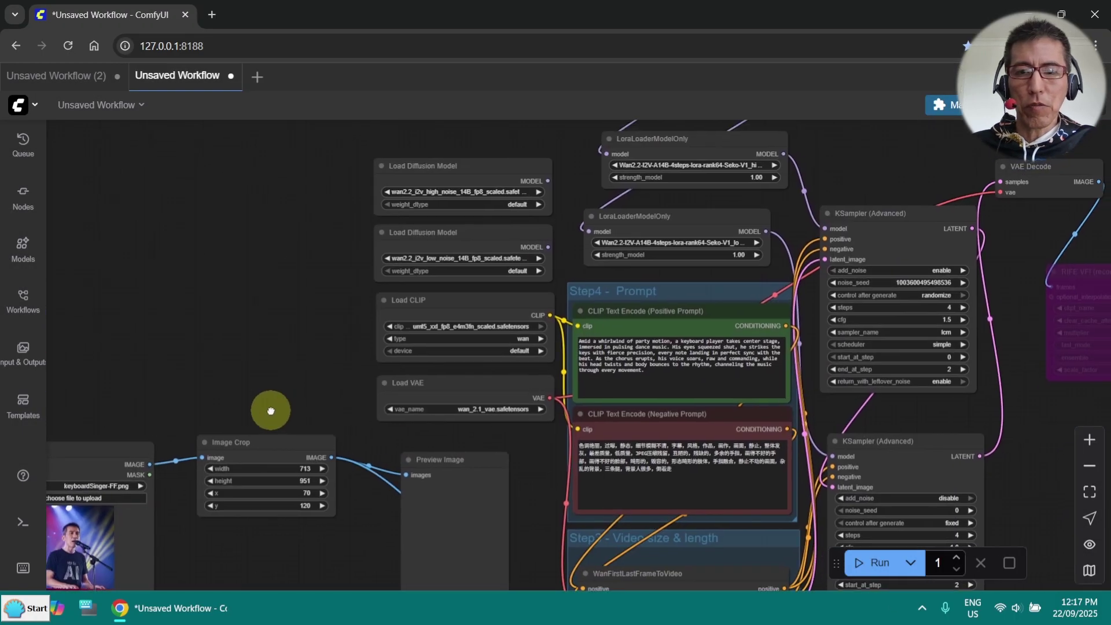
{"action": "scroll", "coordinate": [293, 293], "scroll_direction": "up", "scroll_amount": 5}
{"action": "left_click_drag", "start_coordinate": [154, 347], "coordinate": [28, 399]}
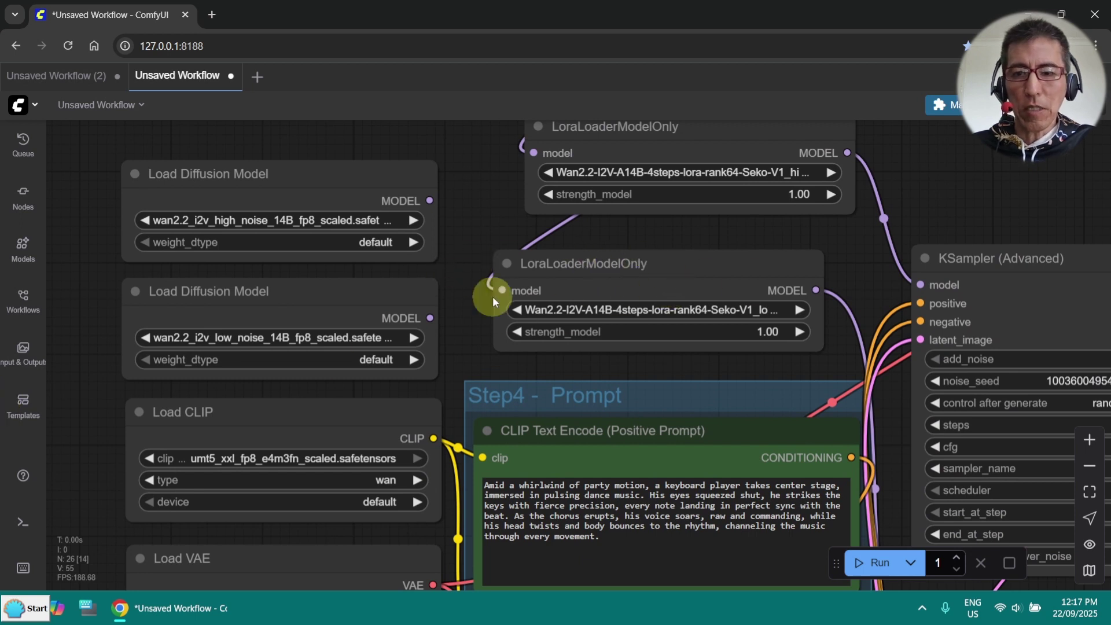
{"action": "scroll", "coordinate": [477, 349], "scroll_direction": "down", "scroll_amount": 5}
{"action": "scroll", "coordinate": [347, 382], "scroll_direction": "left", "scroll_amount": 2}
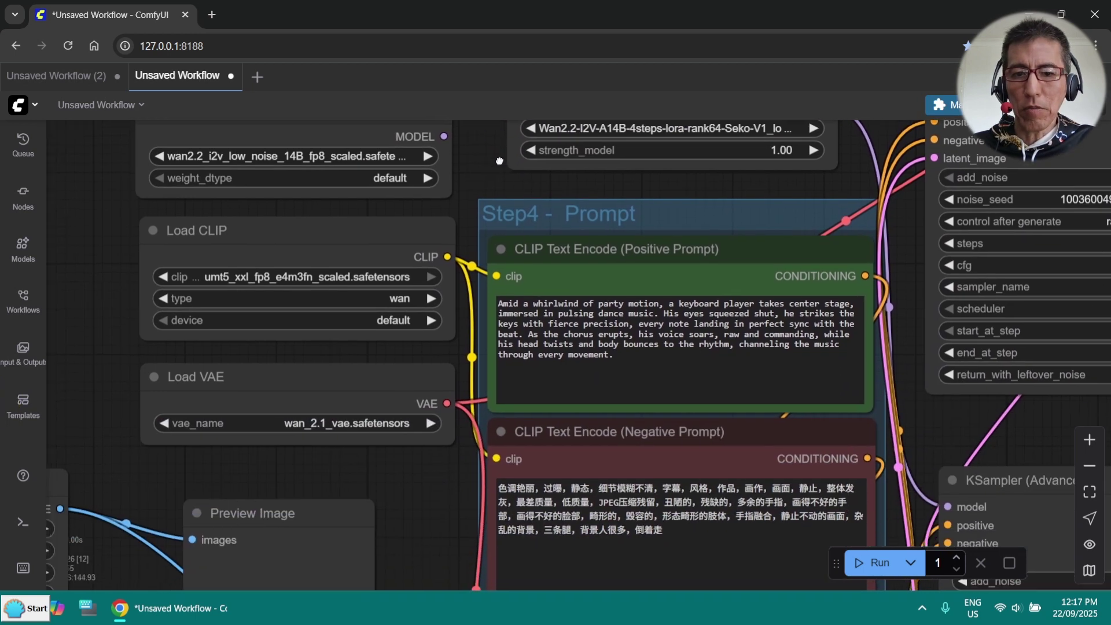
Step: Bring the first-frame image, its crop, and the last-frame image nodes into view
{"action": "left_click_drag", "start_coordinate": [214, 422], "coordinate": [596, 280]}
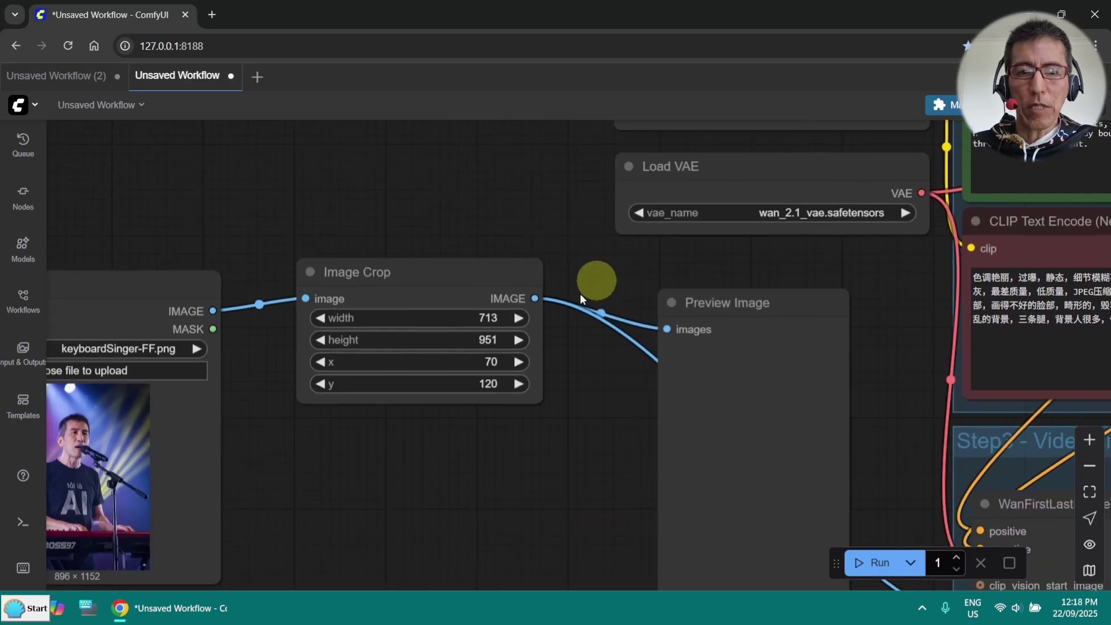
{"action": "scroll", "coordinate": [310, 496], "scroll_direction": "down", "scroll_amount": 2}
{"action": "left_click_drag", "start_coordinate": [356, 481], "coordinate": [693, 228]}
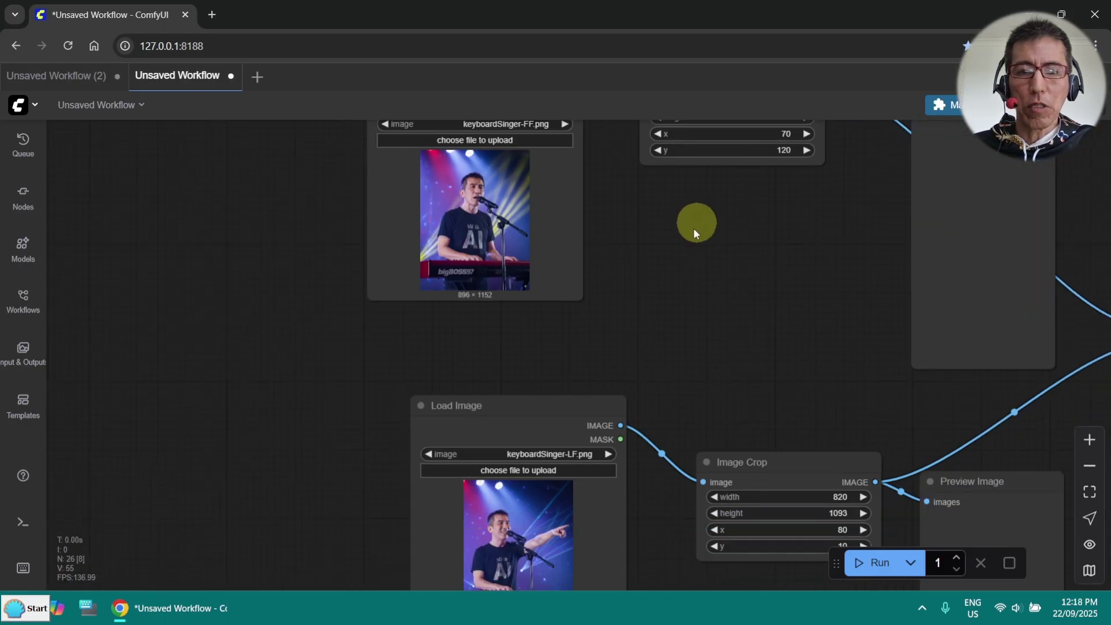
{"action": "scroll", "coordinate": [678, 247], "scroll_direction": "down", "scroll_amount": 2}
{"action": "scroll", "coordinate": [678, 248], "scroll_direction": "up", "scroll_amount": 3}
Step: Select the keyboardSinger-FF image node and pan to its 713 x 951 crop and preview nodes
{"action": "left_click", "coordinate": [243, 166]}
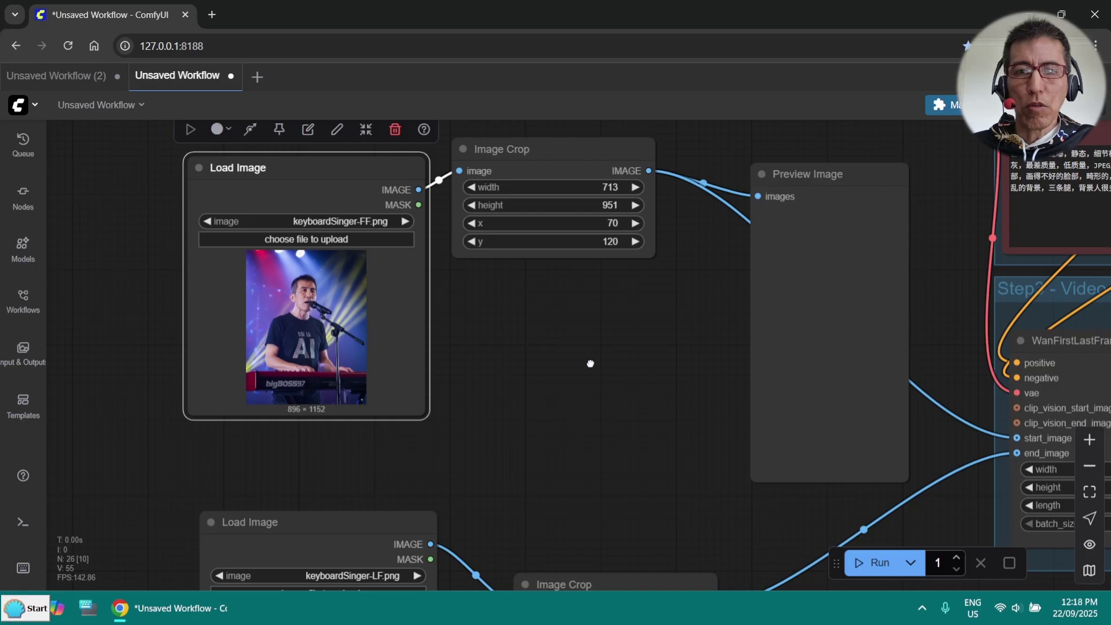
{"action": "scroll", "coordinate": [503, 359], "scroll_direction": "up", "scroll_amount": 2}
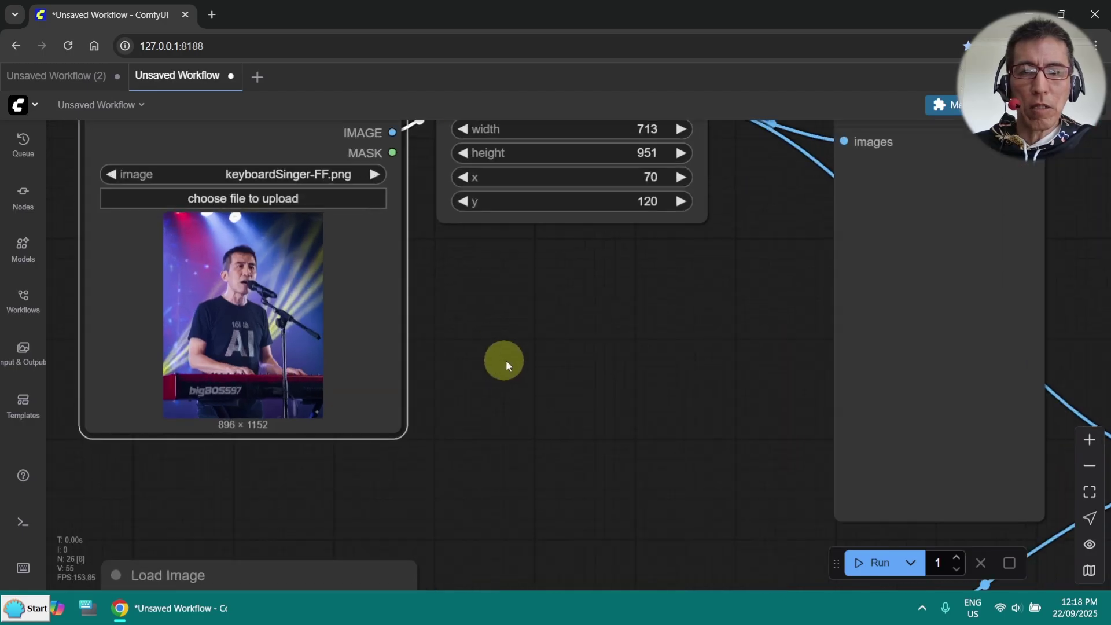
{"action": "left_click_drag", "start_coordinate": [504, 359], "coordinate": [260, 426]}
{"action": "scroll", "coordinate": [376, 384], "scroll_direction": "down", "scroll_amount": 5}
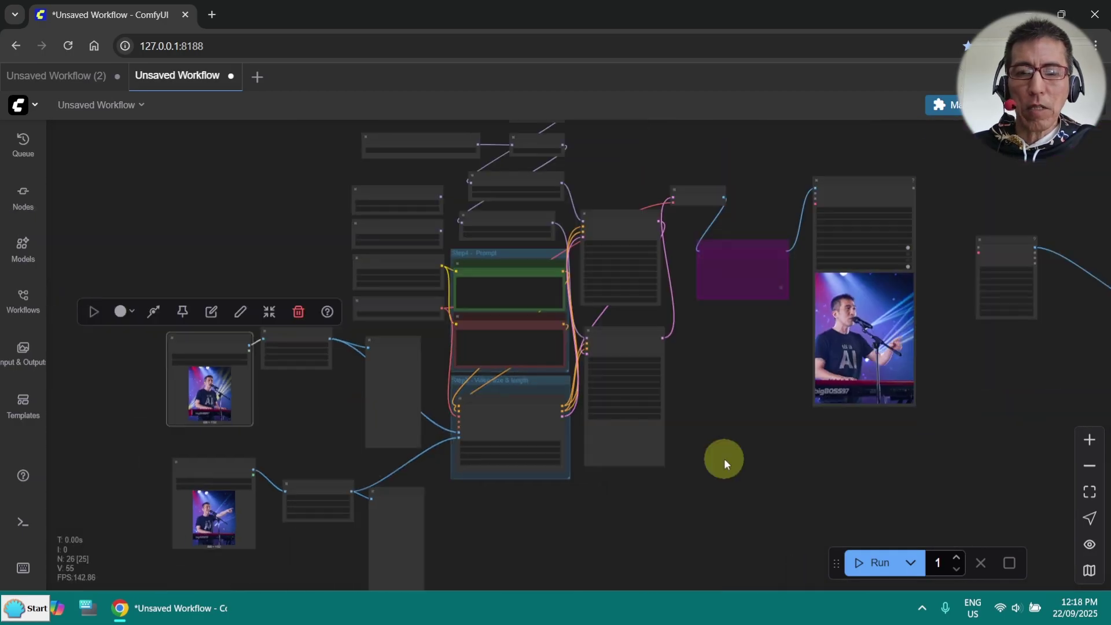
{"action": "scroll", "coordinate": [725, 456], "scroll_direction": "up", "scroll_amount": 3}
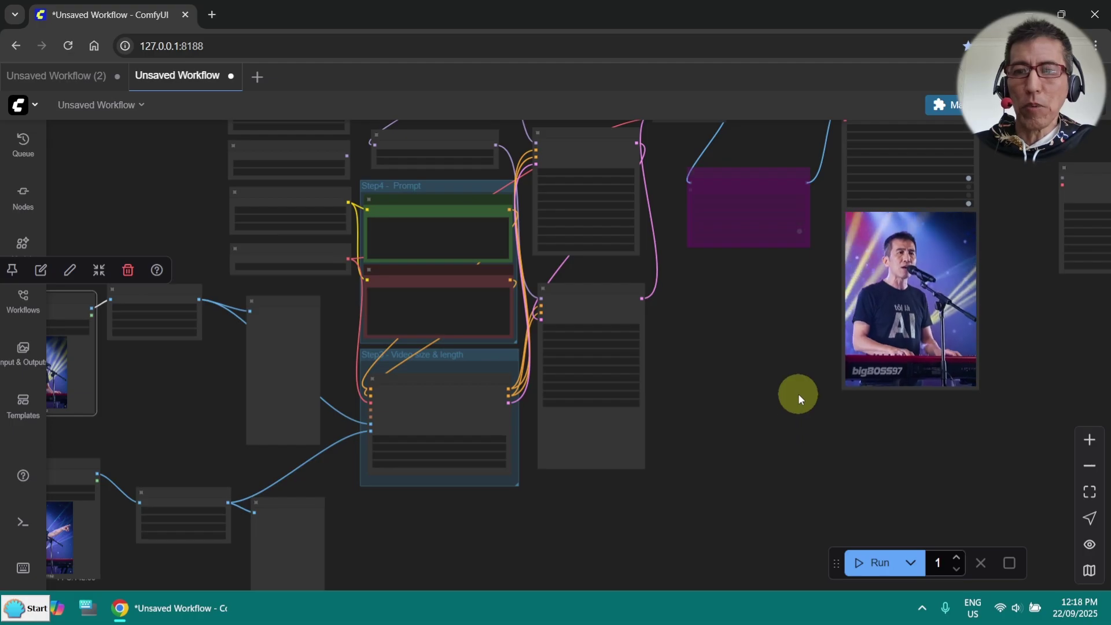
{"action": "scroll", "coordinate": [768, 496], "scroll_direction": "up", "scroll_amount": 1}
{"action": "scroll", "coordinate": [474, 202], "scroll_direction": "up", "scroll_amount": 3}
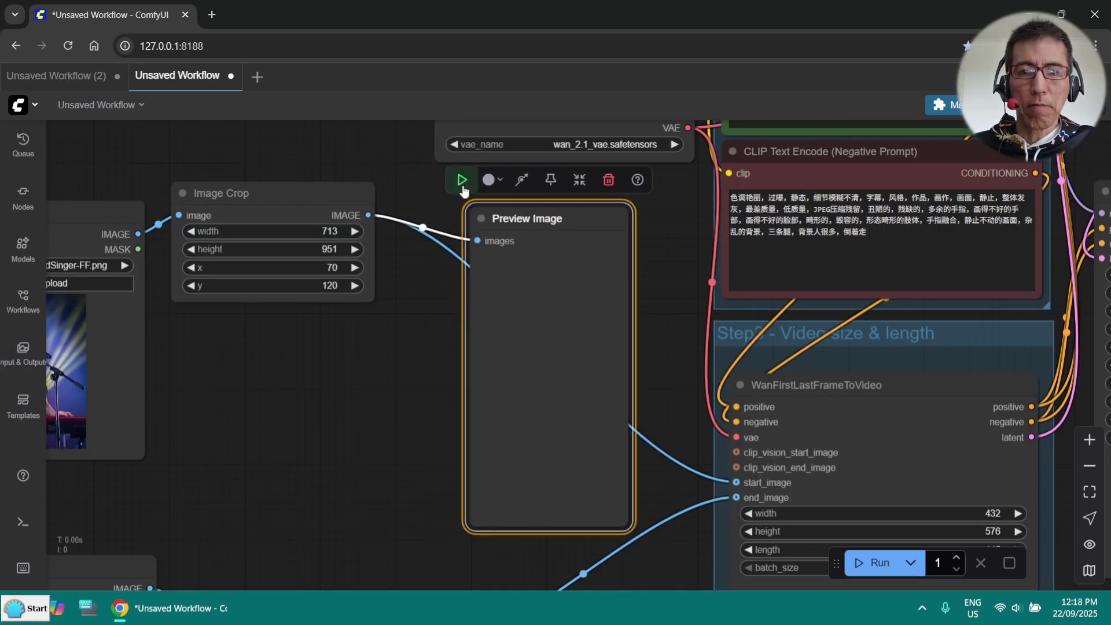
Step: Preview the 713×951 first-frame crop and the 820×1093 last-frame crop
{"action": "left_click", "coordinate": [461, 179]}
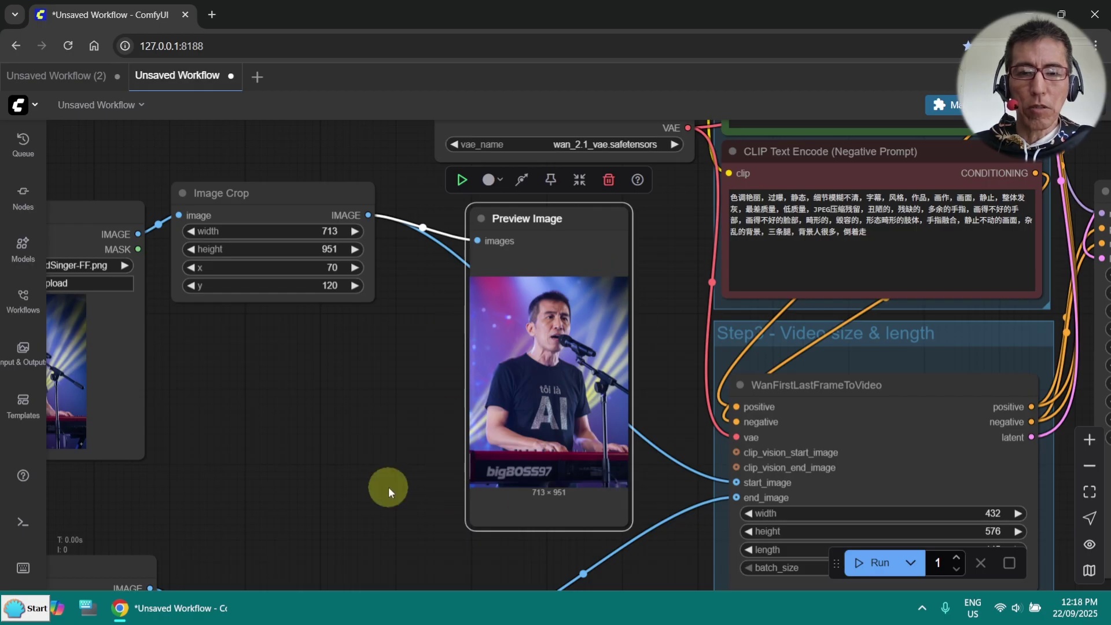
{"action": "scroll", "coordinate": [387, 487], "scroll_direction": "down", "scroll_amount": 2}
{"action": "left_click_drag", "start_coordinate": [386, 474], "coordinate": [433, 262]}
{"action": "scroll", "coordinate": [433, 262], "scroll_direction": "up", "scroll_amount": 2}
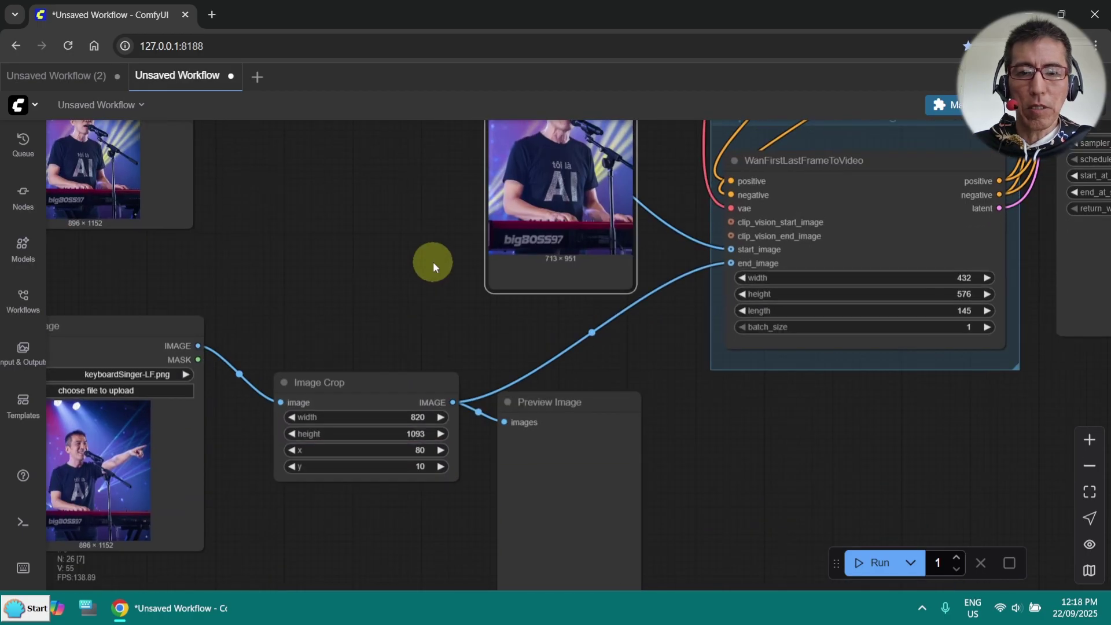
{"action": "left_click", "coordinate": [554, 402]}
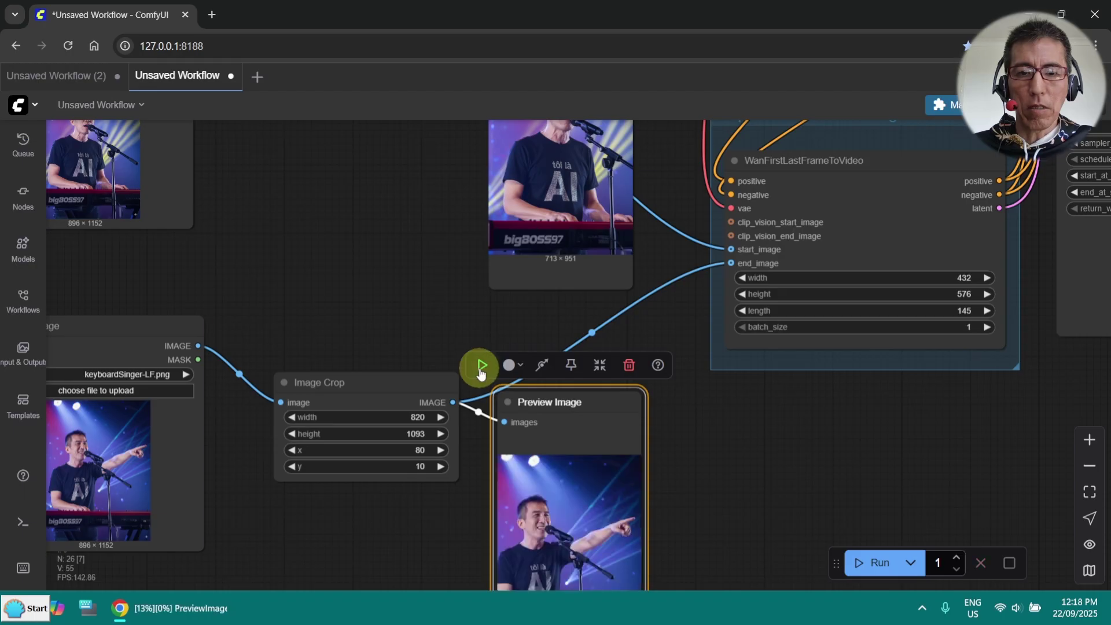
Step: Zoom out to survey the whole first/last-frame workflow
{"action": "left_click_drag", "start_coordinate": [690, 520], "coordinate": [620, 414]}
{"action": "scroll", "coordinate": [741, 405], "scroll_direction": "down", "scroll_amount": 5}
{"action": "scroll", "coordinate": [741, 405], "scroll_direction": "up", "scroll_amount": 8}
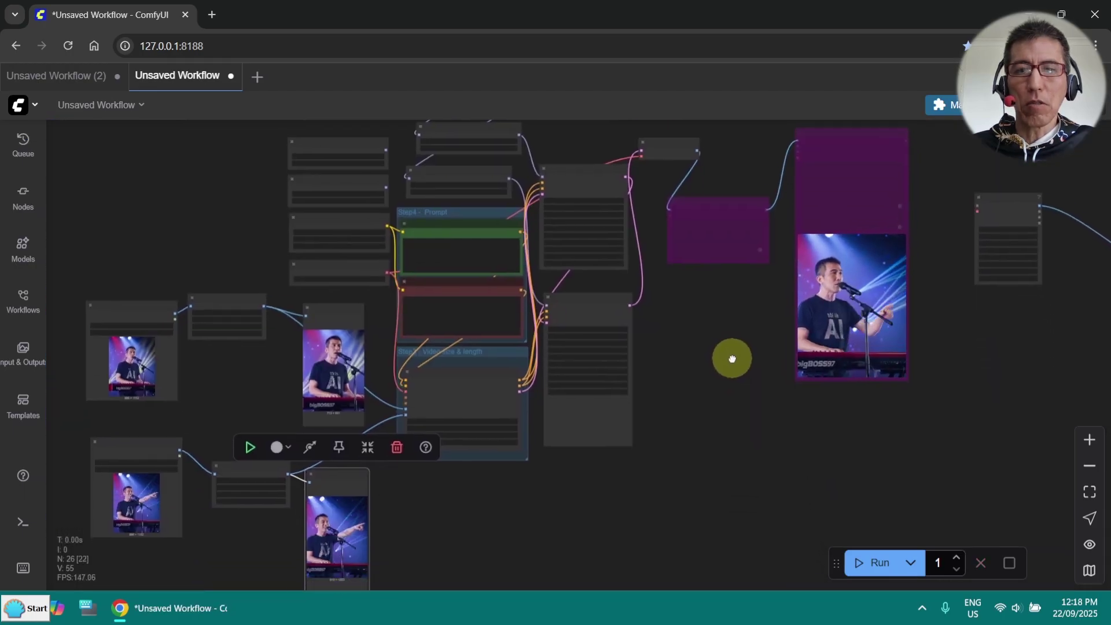
{"action": "scroll", "coordinate": [726, 336], "scroll_direction": "up", "scroll_amount": 1}
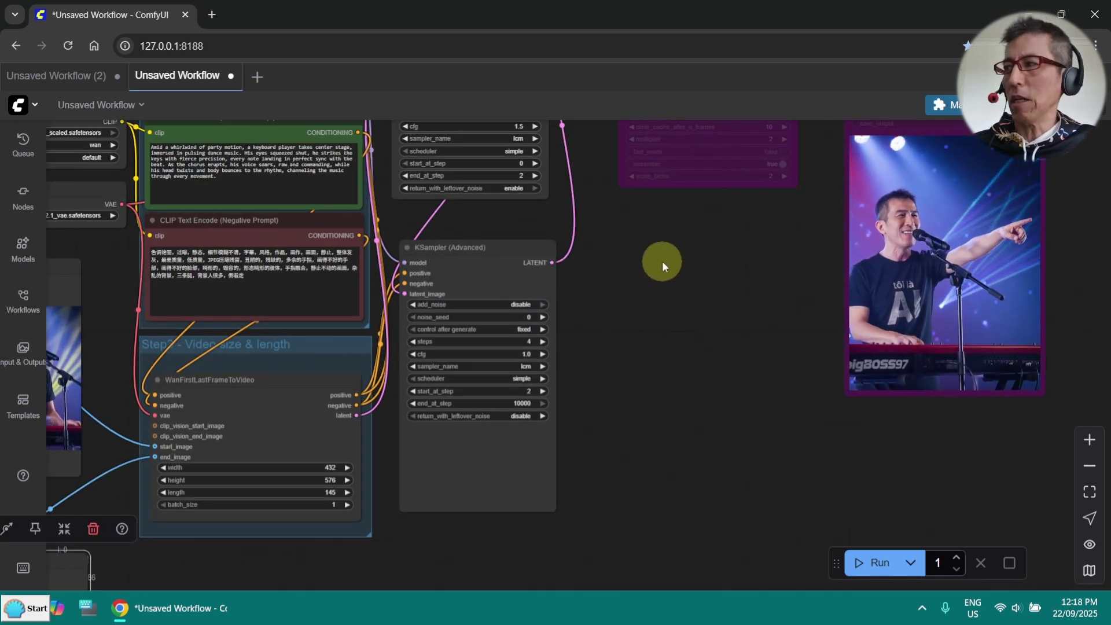
{"action": "scroll", "coordinate": [714, 250], "scroll_direction": "down", "scroll_amount": 3}
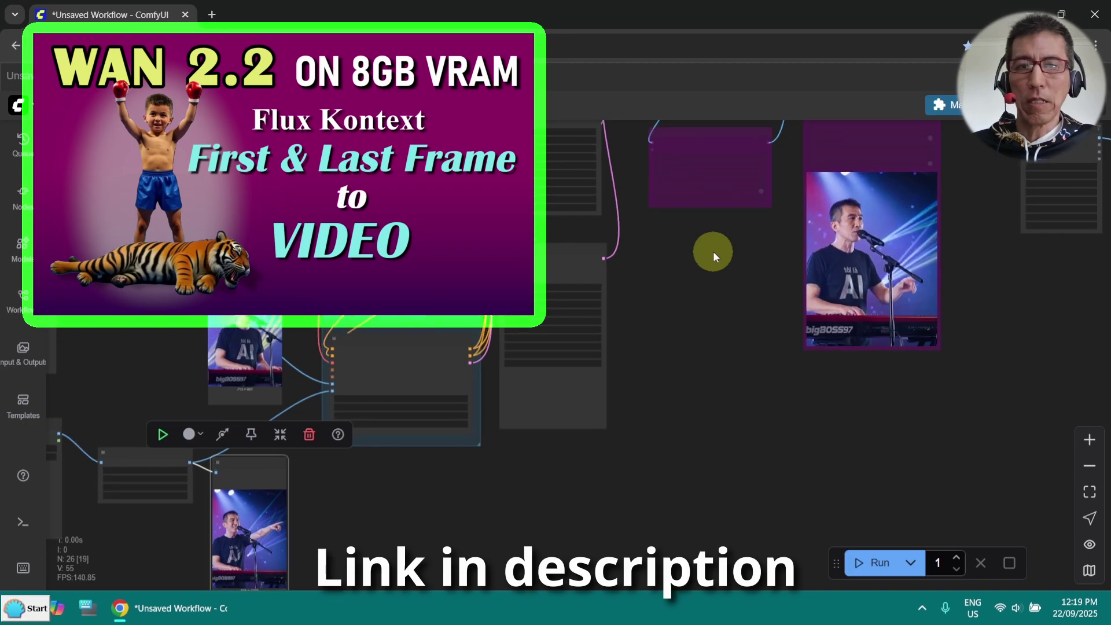
Step: Check the finished WanFlf_00010.mp4 result in the Queue sidebar, then hide it
{"action": "left_click", "coordinate": [261, 483]}
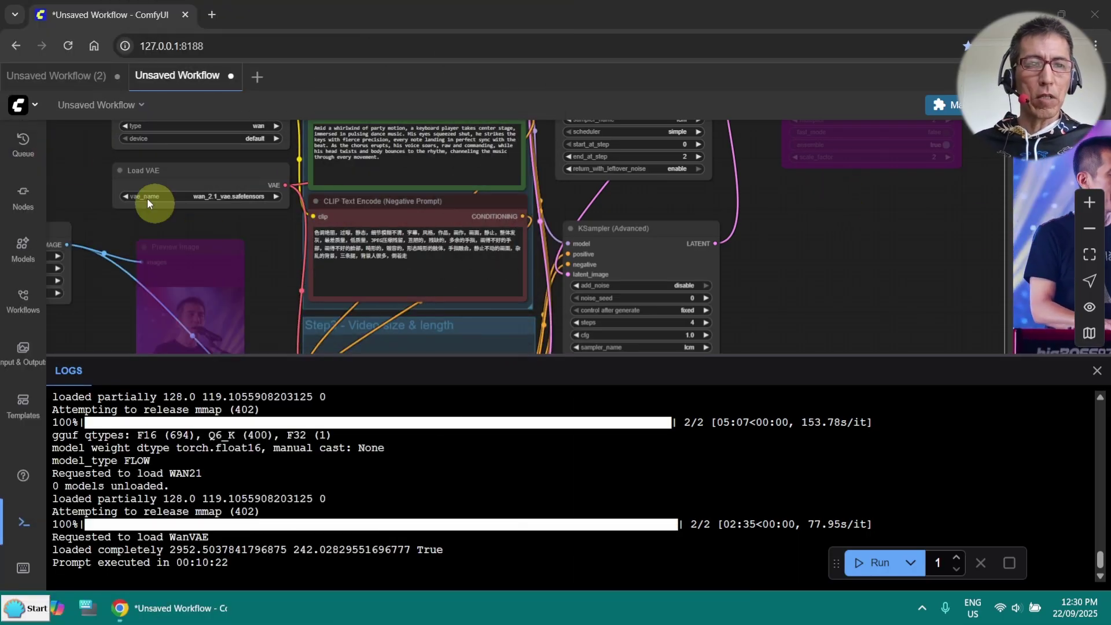
{"action": "left_click", "coordinate": [41, 156]}
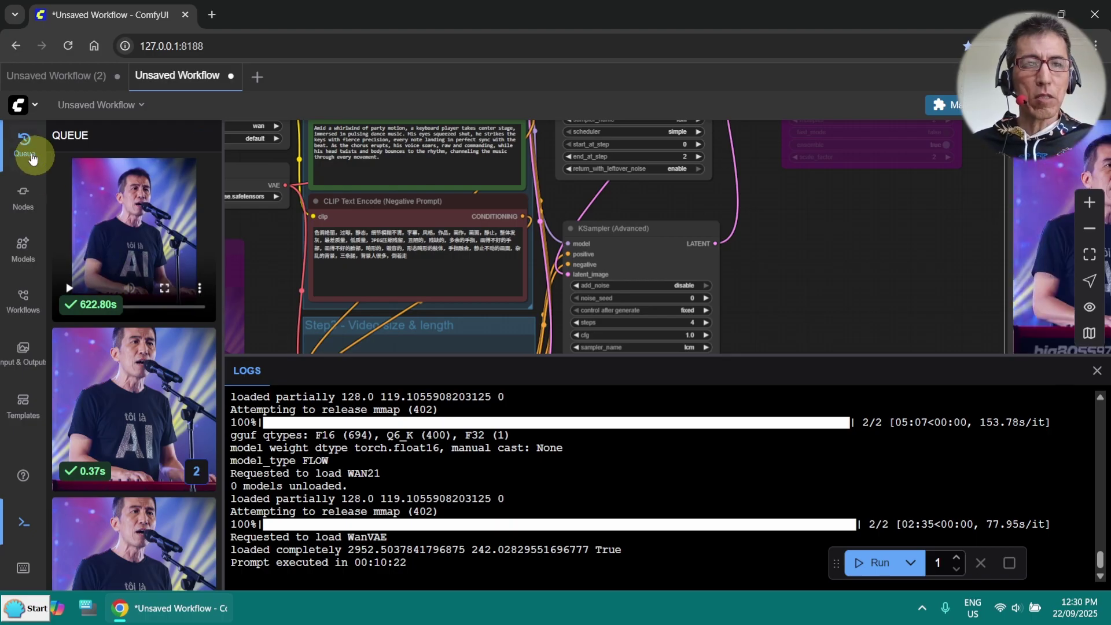
{"action": "left_click", "coordinate": [23, 142]}
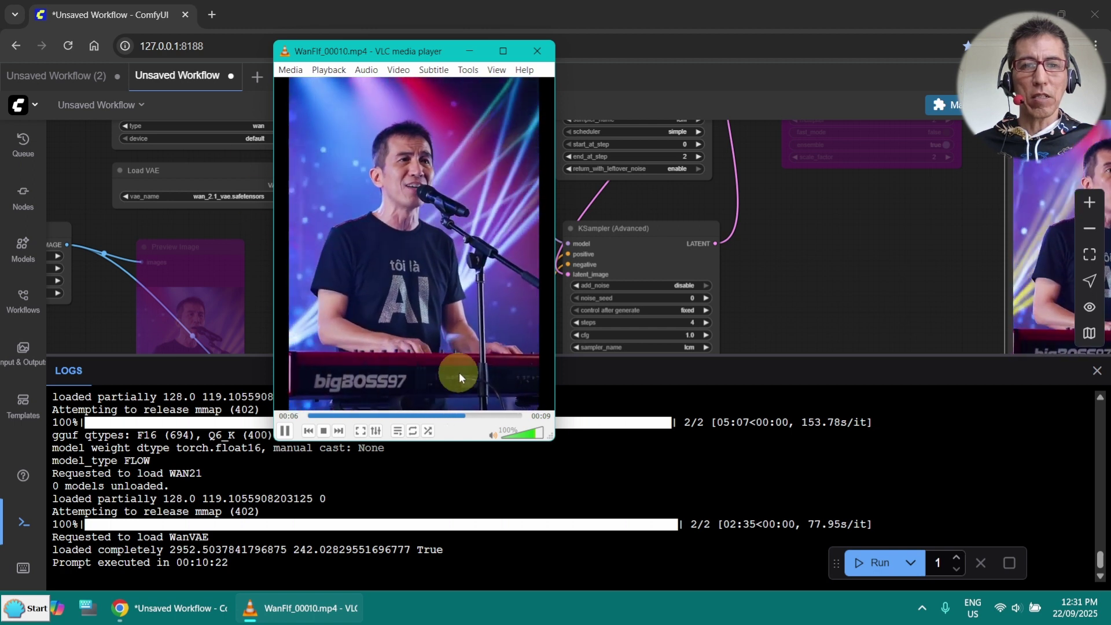
Step: Pause WanFlf_00010.mp4 playback in VLC
{"action": "key", "text": "space"}
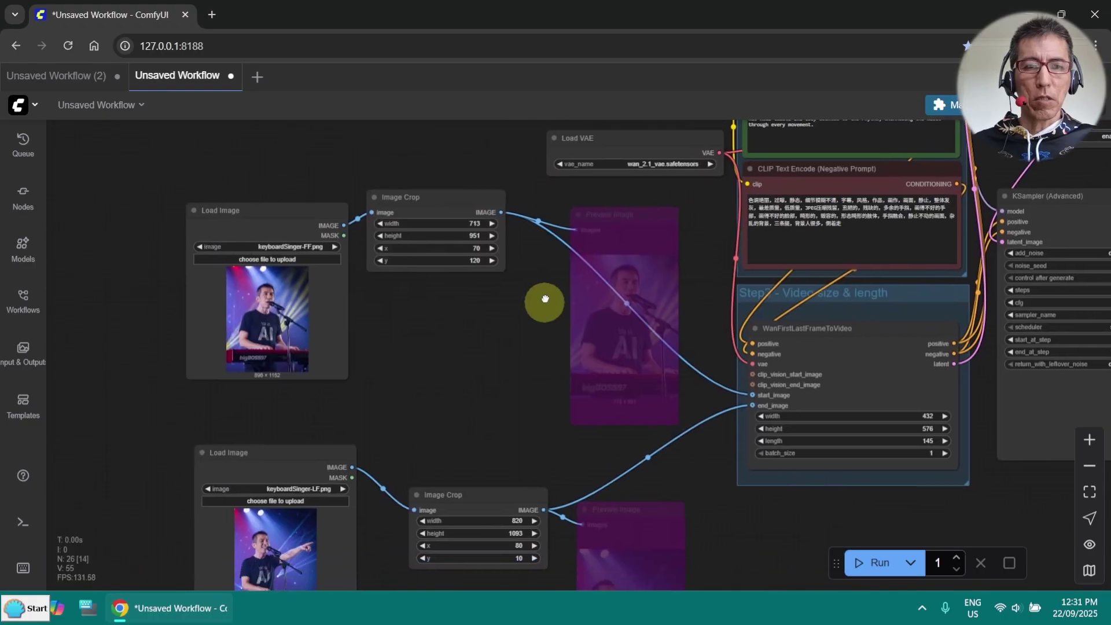
Step: Link the pointing-pose crop to start_image and the singing crop to end_image
{"action": "left_click_drag", "start_coordinate": [543, 299], "coordinate": [546, 276]}
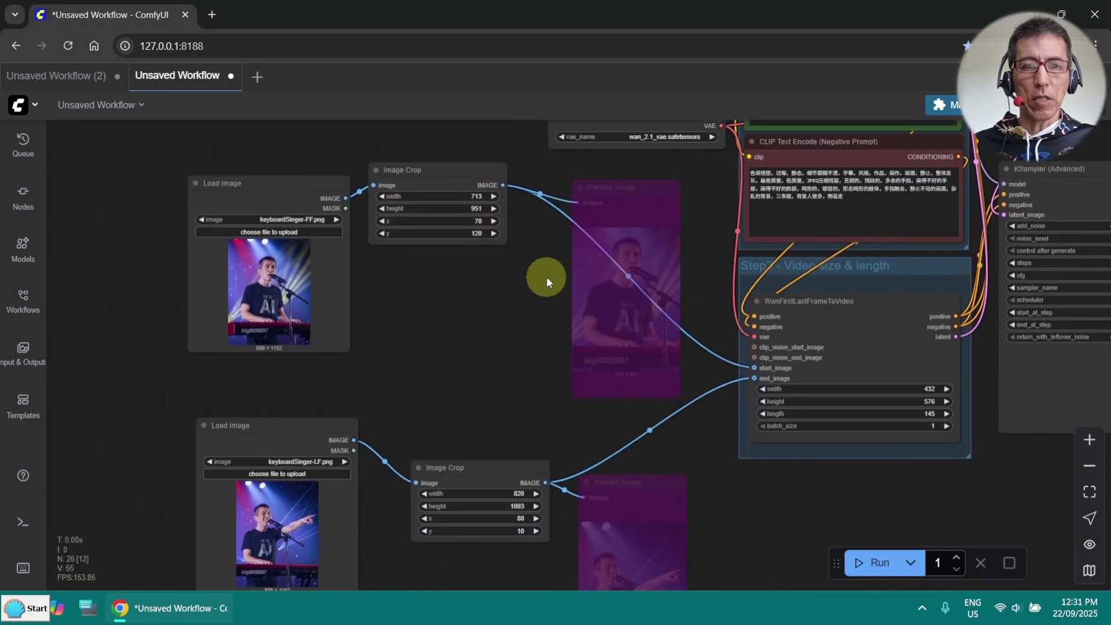
{"action": "scroll", "coordinate": [477, 323], "scroll_direction": "right", "scroll_amount": 2}
{"action": "scroll", "coordinate": [477, 324], "scroll_direction": "down", "scroll_amount": 1}
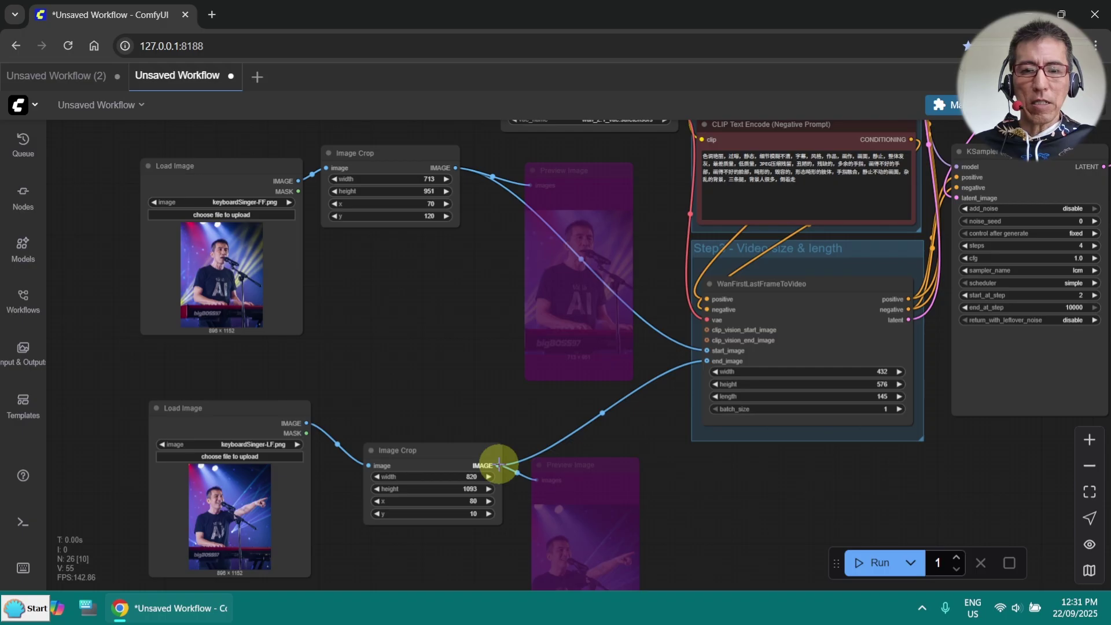
{"action": "left_click_drag", "start_coordinate": [497, 464], "coordinate": [497, 464]}
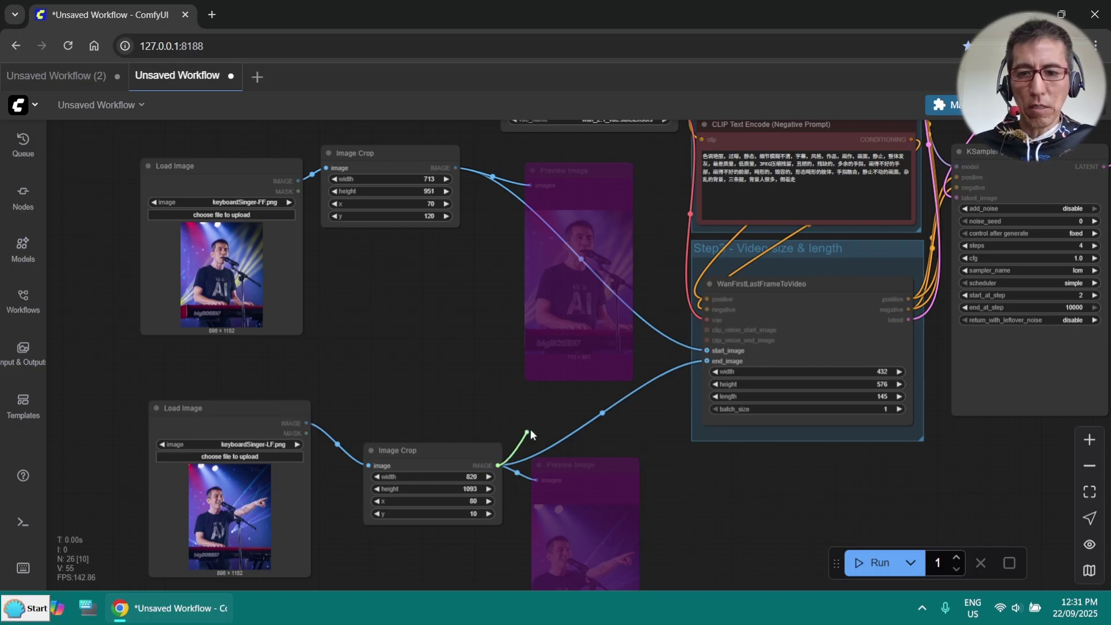
{"action": "left_click_drag", "start_coordinate": [530, 428], "coordinate": [704, 348]}
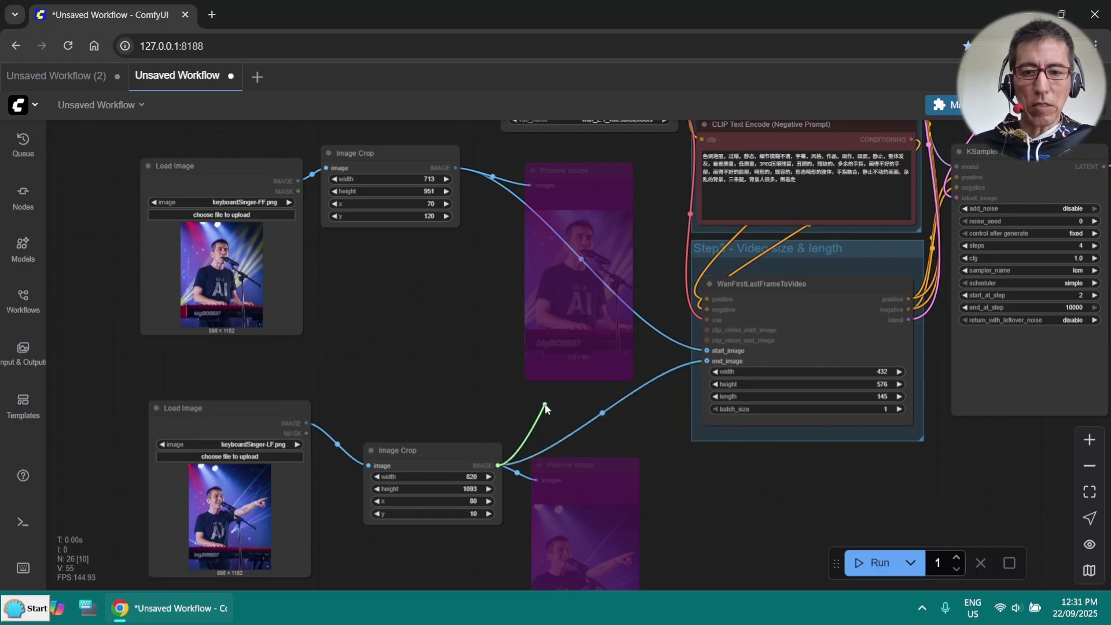
{"action": "left_click_drag", "start_coordinate": [544, 404], "coordinate": [706, 351]}
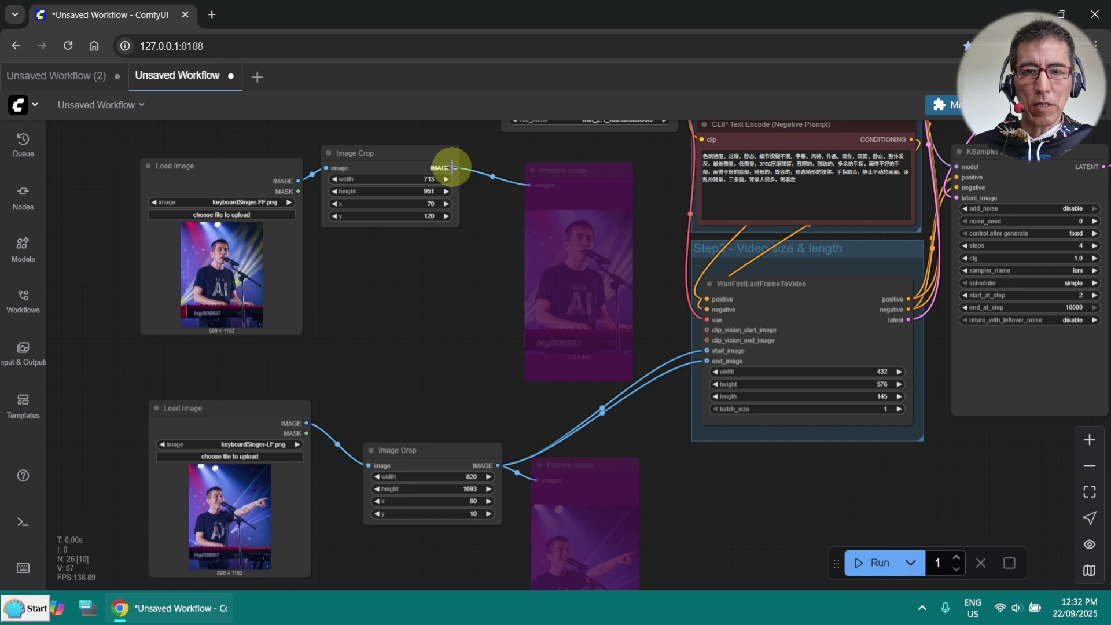
{"action": "left_click_drag", "start_coordinate": [455, 168], "coordinate": [706, 361]}
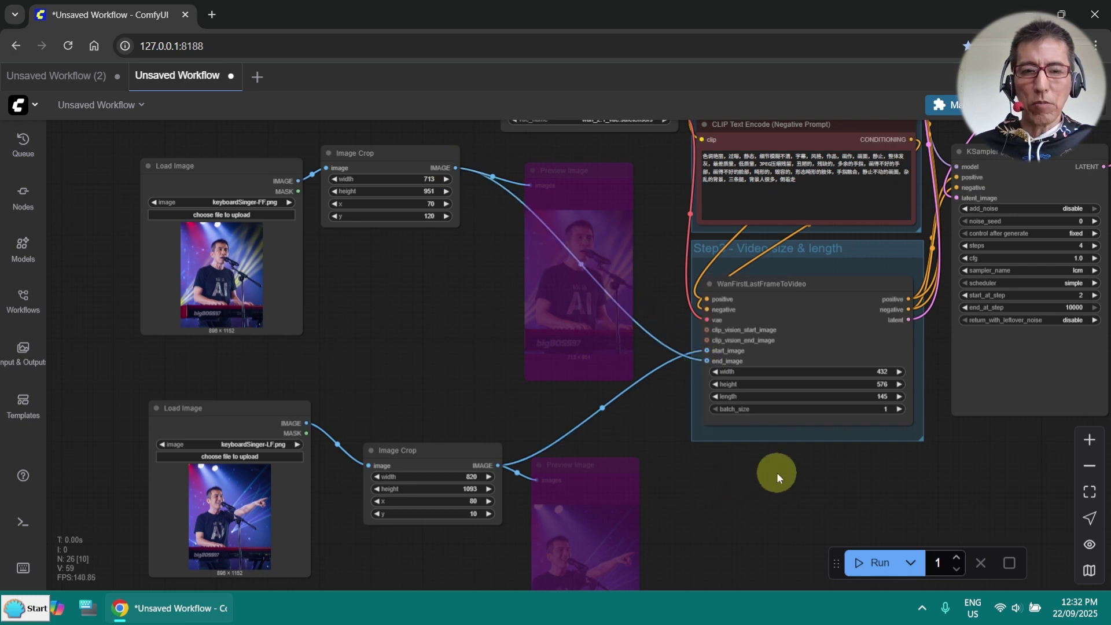
Step: Set the WanFirstLastFrameToVideo length to 113 (16*7), keeping 432 x 576
{"action": "scroll", "coordinate": [776, 472], "scroll_direction": "down", "scroll_amount": 1}
{"action": "left_click_drag", "start_coordinate": [781, 481], "coordinate": [660, 485]}
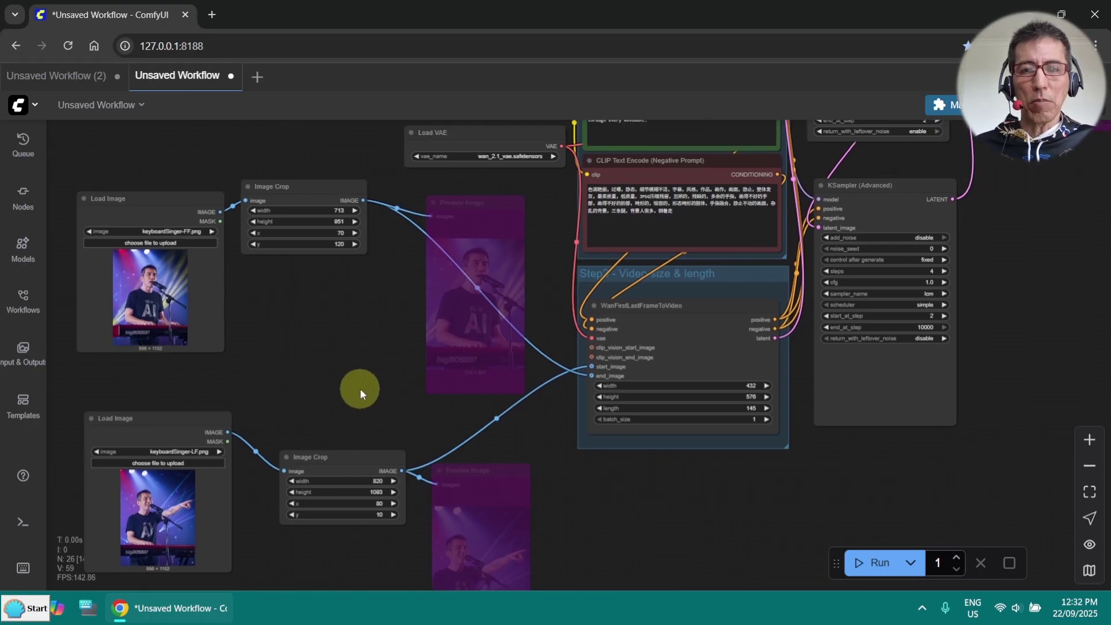
{"action": "scroll", "coordinate": [599, 481], "scroll_direction": "up", "scroll_amount": 5}
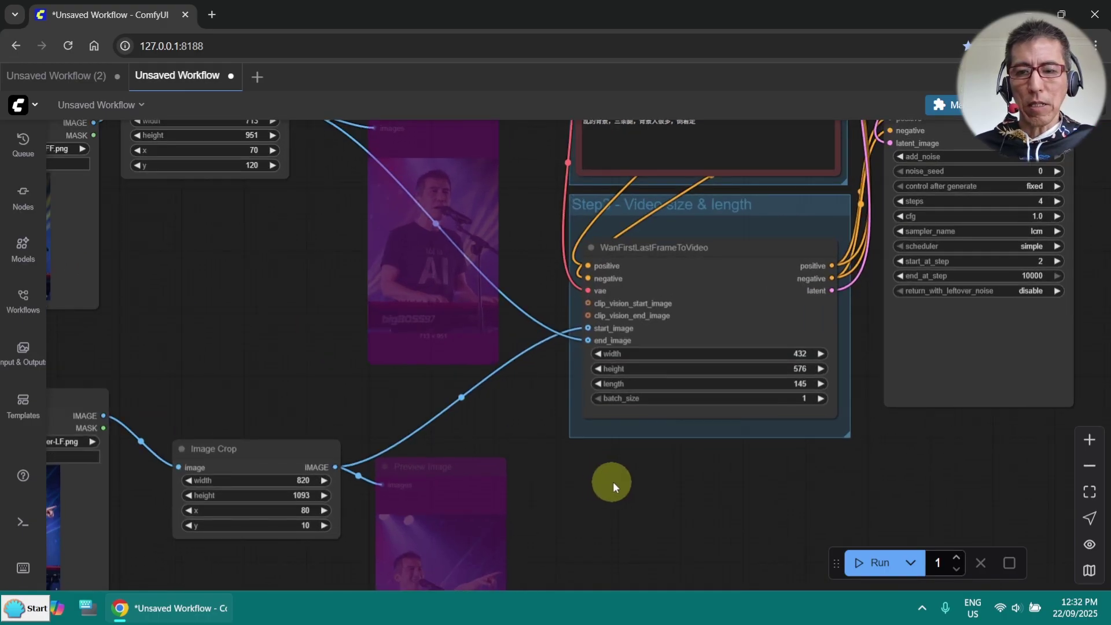
{"action": "scroll", "coordinate": [651, 459], "scroll_direction": "up", "scroll_amount": 4}
{"action": "scroll", "coordinate": [657, 372], "scroll_direction": "right", "scroll_amount": 4}
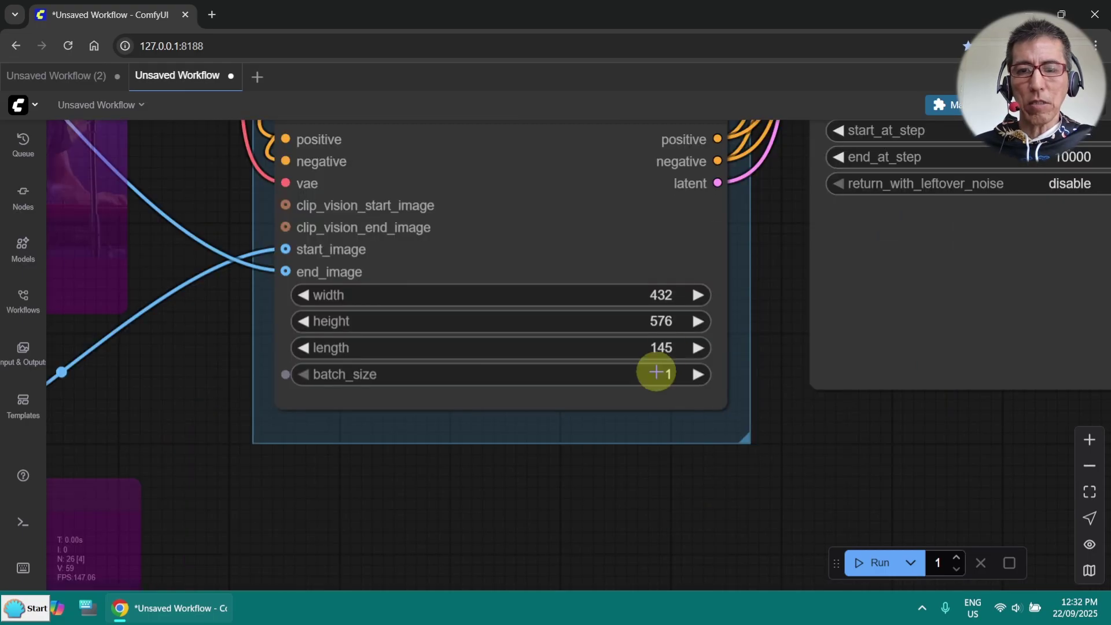
{"action": "scroll", "coordinate": [647, 350], "scroll_direction": "up", "scroll_amount": 3}
{"action": "left_click", "coordinate": [659, 345]}
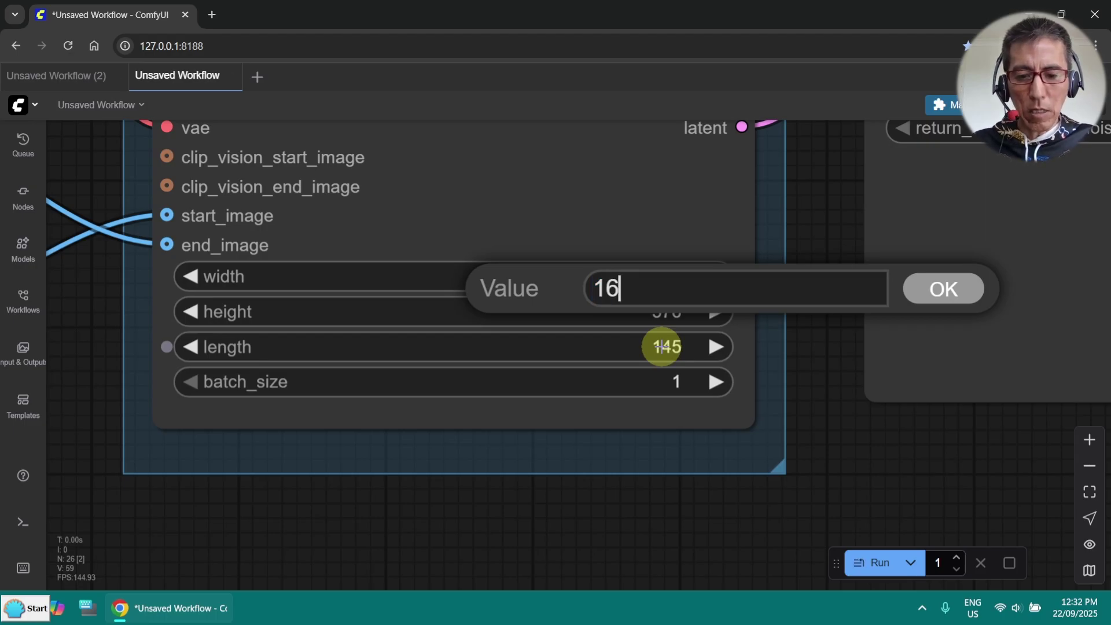
{"action": "key", "text": "Return"}
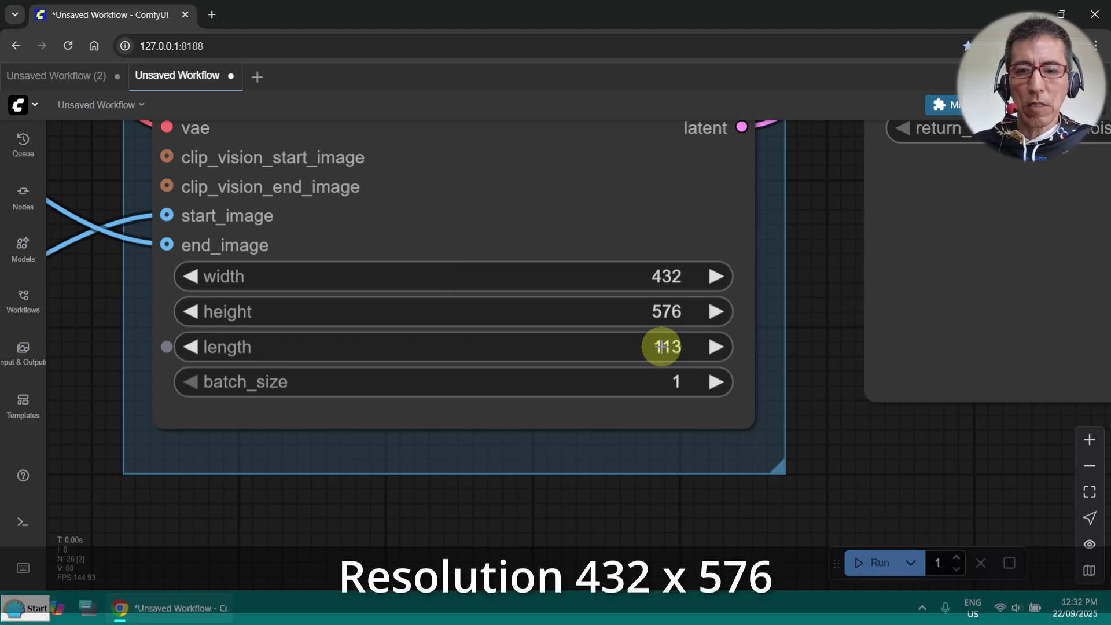
{"action": "scroll", "coordinate": [805, 283], "scroll_direction": "down", "scroll_amount": 6}
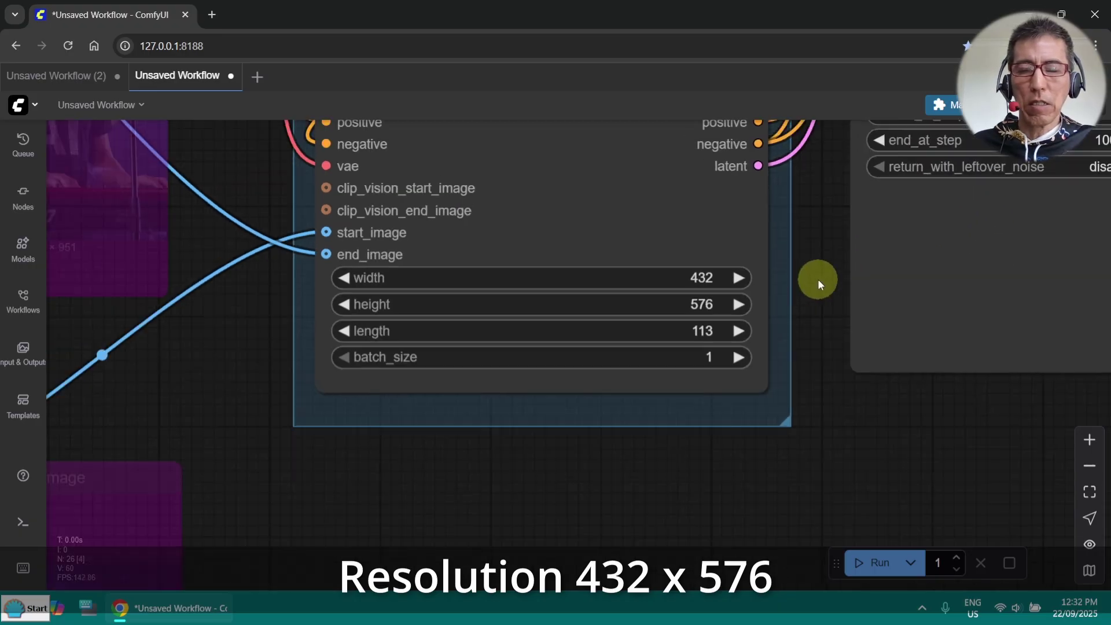
{"action": "left_click_drag", "start_coordinate": [788, 295], "coordinate": [579, 359]}
Step: Close the Logs panel and open the Queue to reach the new WanFlf_00011.mp4 output
{"action": "scroll", "coordinate": [627, 416], "scroll_direction": "down", "scroll_amount": 3}
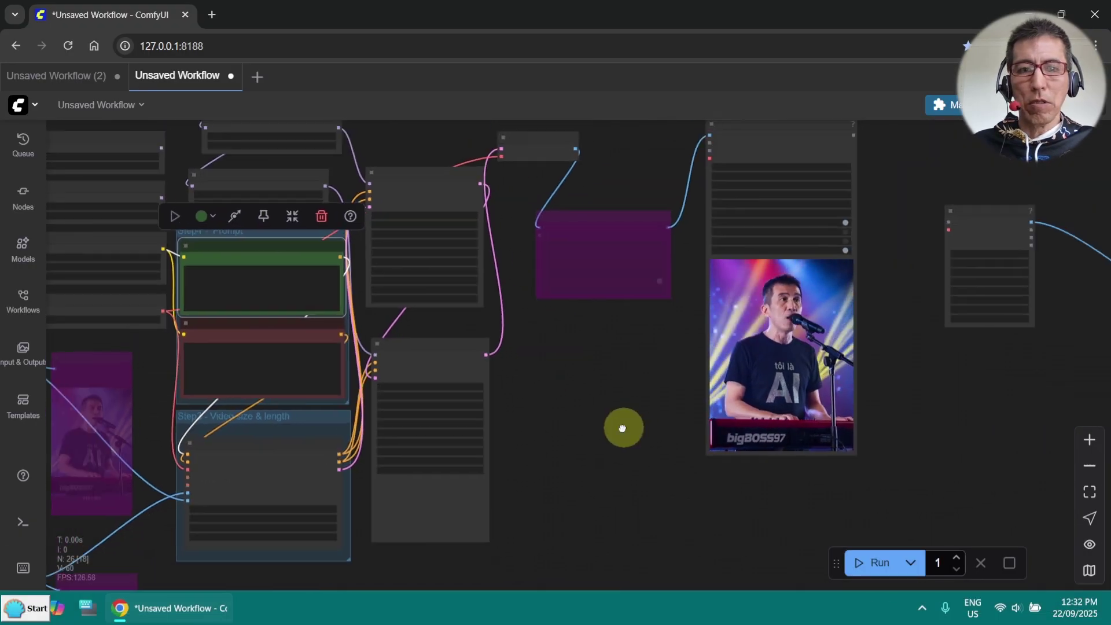
{"action": "left_click_drag", "start_coordinate": [622, 426], "coordinate": [498, 409]}
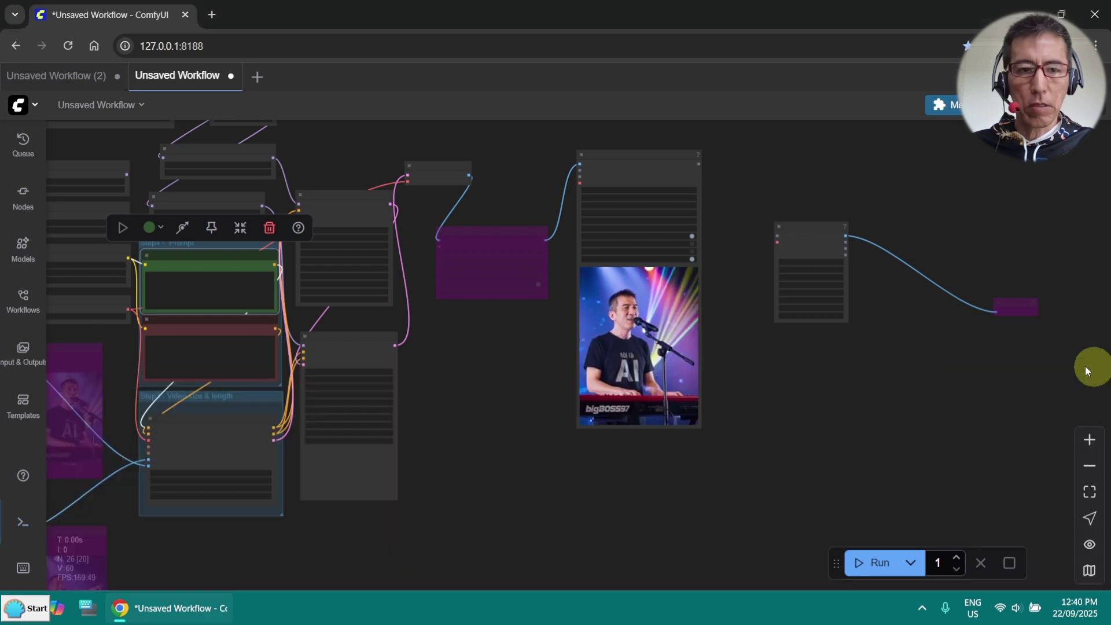
{"action": "left_click", "coordinate": [1095, 370]}
{"action": "left_click", "coordinate": [24, 146]}
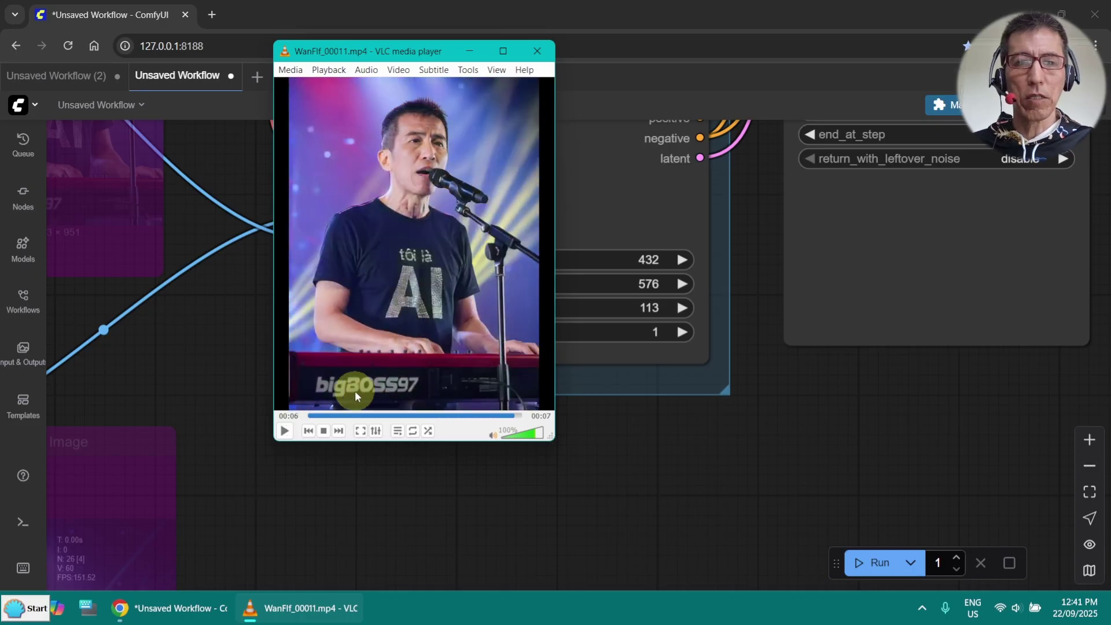
Step: Replay WanFlf_00011.mp4 from the start in VLC
{"action": "left_click", "coordinate": [338, 430]}
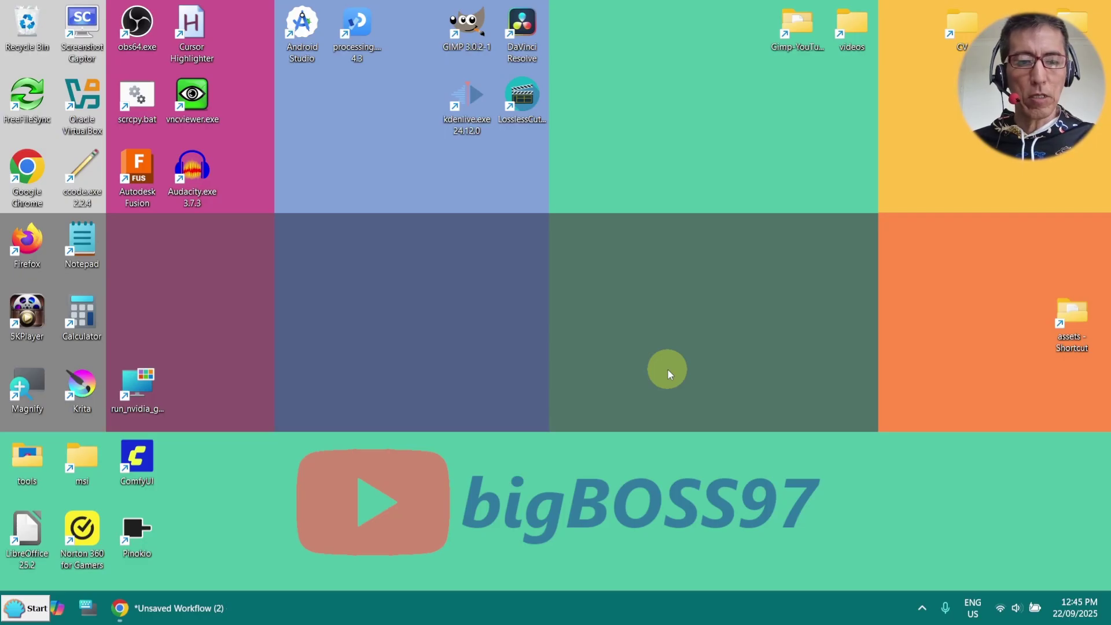
{"action": "left_click", "coordinate": [209, 621]}
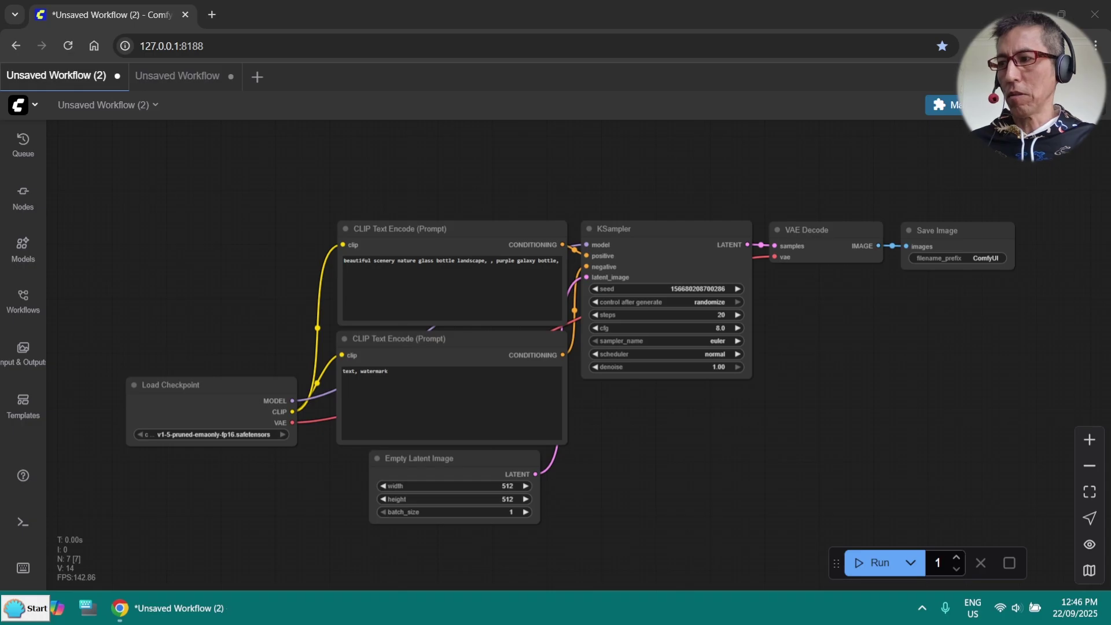
{"action": "left_click_drag", "start_coordinate": [750, 269], "coordinate": [486, 360]}
{"action": "scroll", "coordinate": [578, 258], "scroll_direction": "up", "scroll_amount": 4}
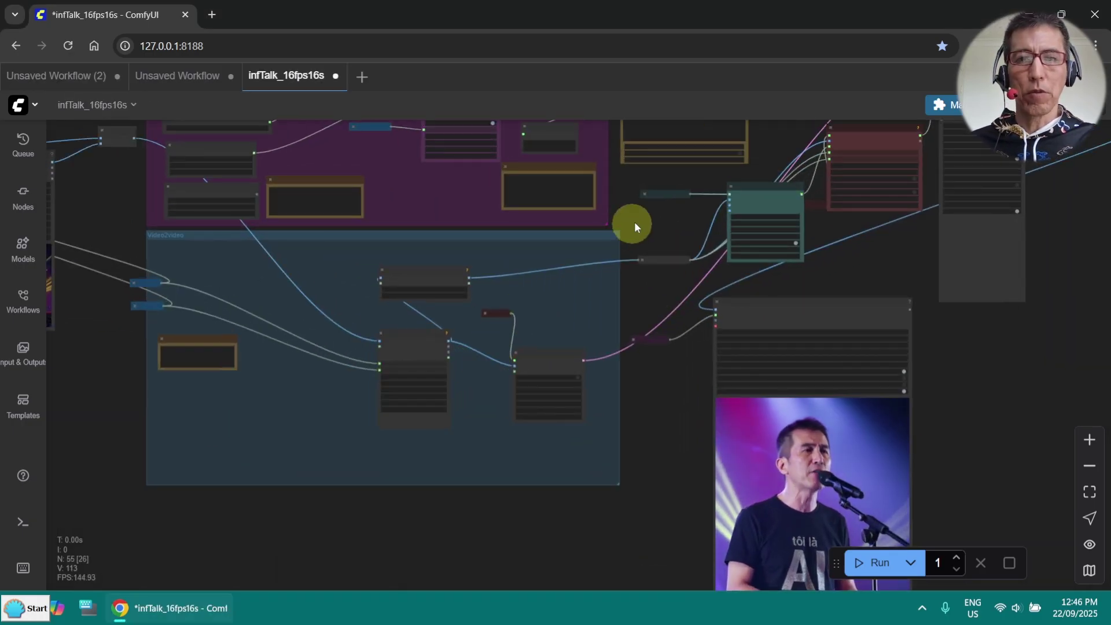
{"action": "left_click_drag", "start_coordinate": [635, 220], "coordinate": [719, 521]}
{"action": "scroll", "coordinate": [835, 358], "scroll_direction": "up", "scroll_amount": 5}
{"action": "left_click_drag", "start_coordinate": [748, 280], "coordinate": [1103, 444]}
{"action": "scroll", "coordinate": [1023, 363], "scroll_direction": "up", "scroll_amount": 2}
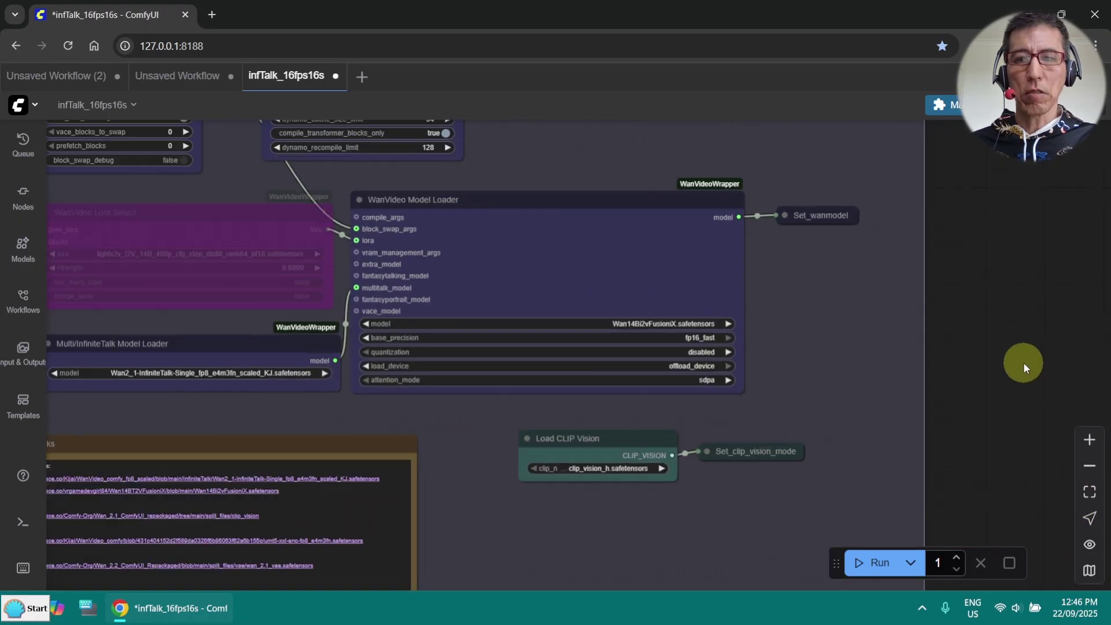
{"action": "scroll", "coordinate": [896, 358], "scroll_direction": "down", "scroll_amount": 3}
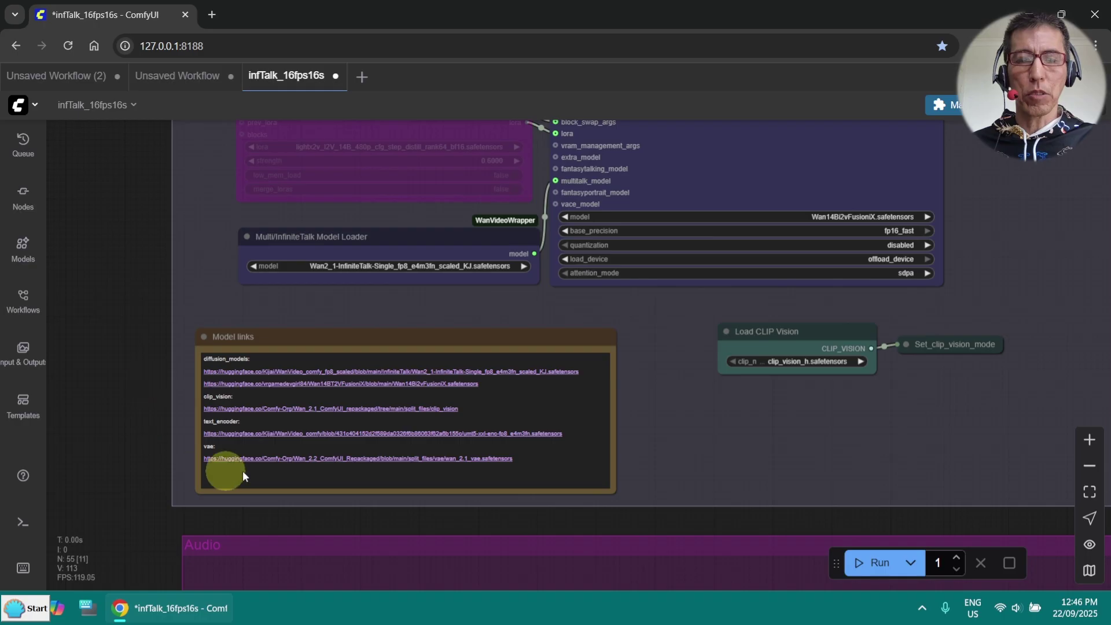
{"action": "left_click_drag", "start_coordinate": [123, 377], "coordinate": [259, 310]}
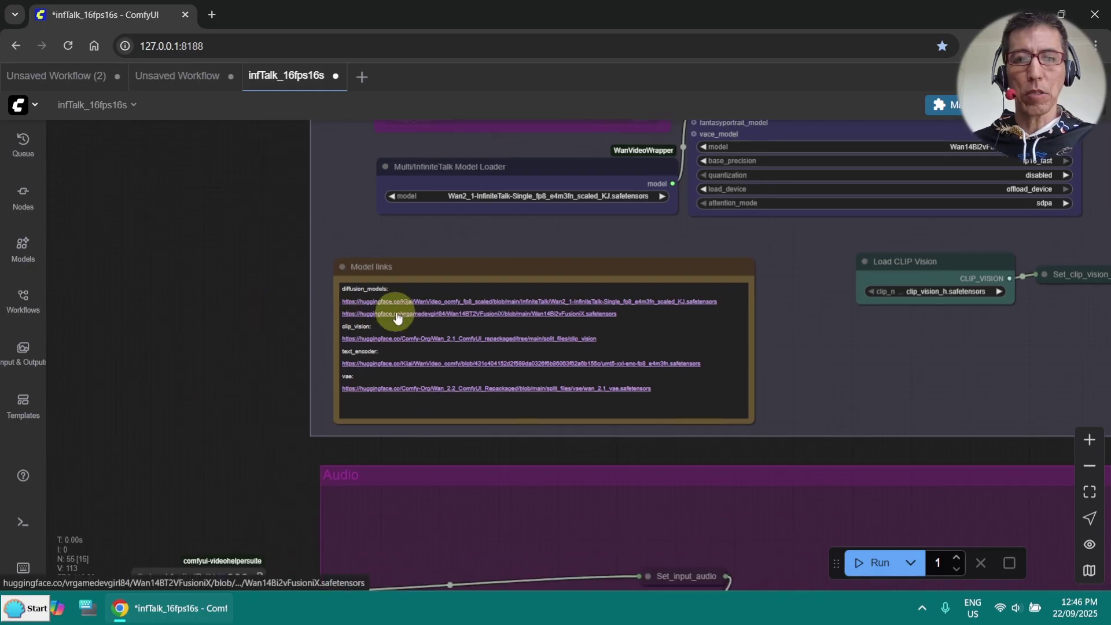
{"action": "scroll", "coordinate": [291, 333], "scroll_direction": "up", "scroll_amount": 4}
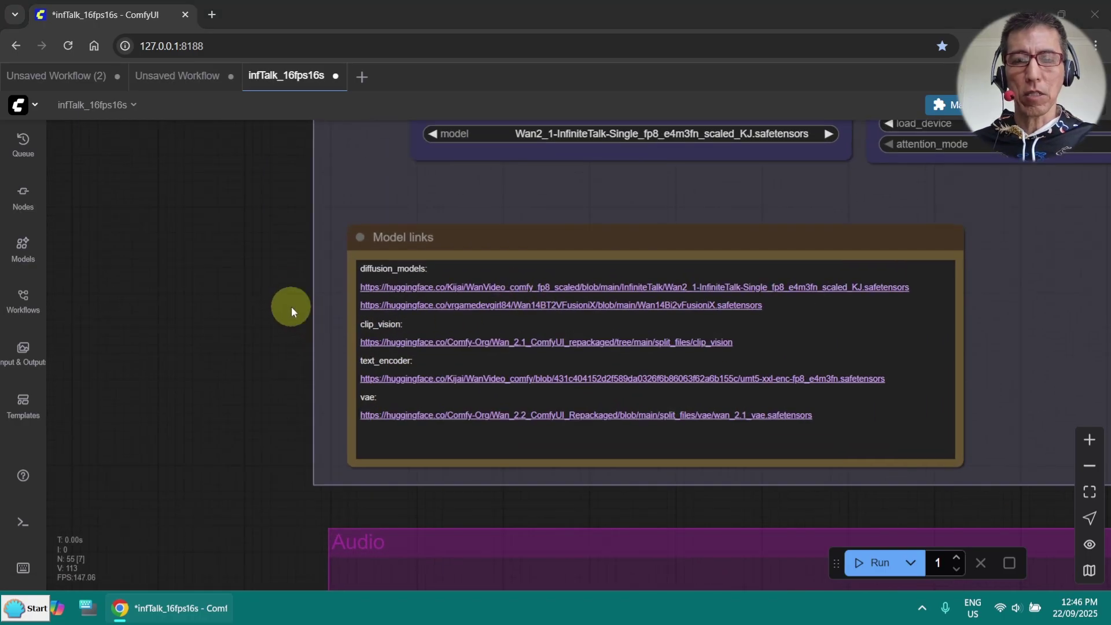
{"action": "scroll", "coordinate": [214, 312], "scroll_direction": "down", "scroll_amount": 4}
{"action": "scroll", "coordinate": [213, 314], "scroll_direction": "down", "scroll_amount": 2}
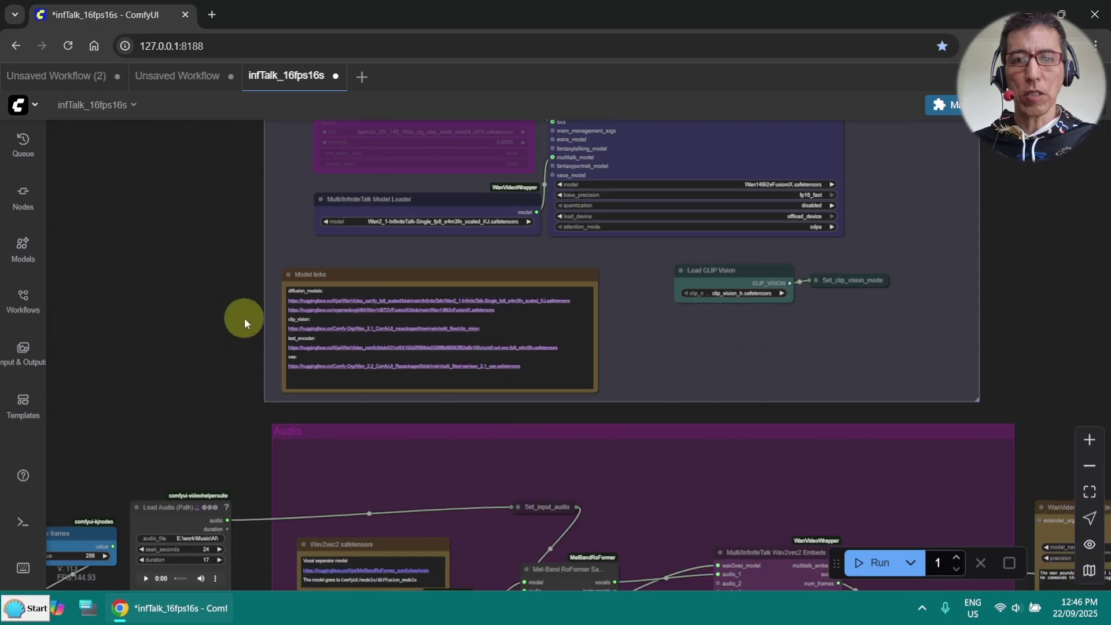
{"action": "left_click_drag", "start_coordinate": [191, 300], "coordinate": [282, 215]}
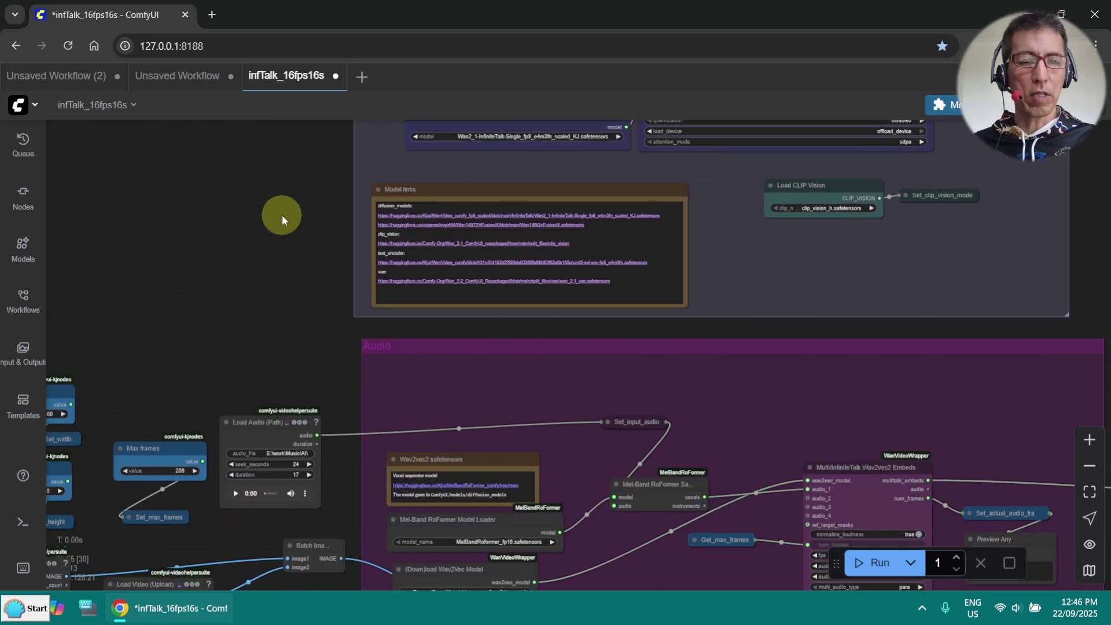
{"action": "scroll", "coordinate": [282, 215], "scroll_direction": "down", "scroll_amount": 2}
{"action": "scroll", "coordinate": [193, 251], "scroll_direction": "up", "scroll_amount": 3}
{"action": "left_click_drag", "start_coordinate": [193, 250], "coordinate": [324, 95]}
{"action": "scroll", "coordinate": [353, 128], "scroll_direction": "up", "scroll_amount": 2}
{"action": "left_click_drag", "start_coordinate": [370, 164], "coordinate": [479, 140]}
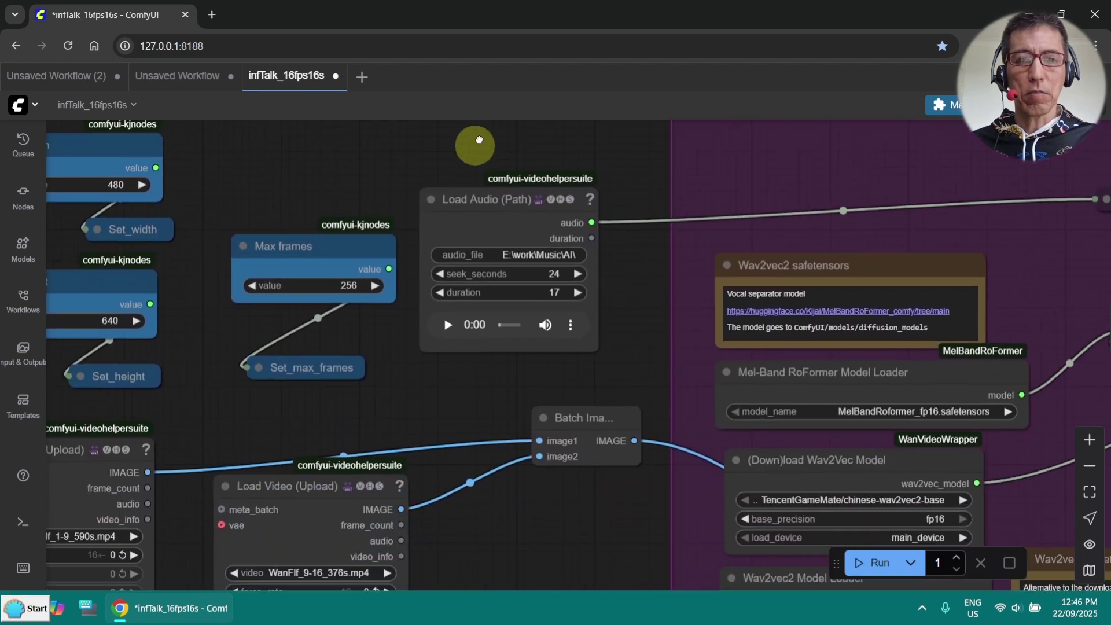
{"action": "scroll", "coordinate": [512, 200], "scroll_direction": "up", "scroll_amount": 1}
{"action": "scroll", "coordinate": [503, 358], "scroll_direction": "up", "scroll_amount": 3}
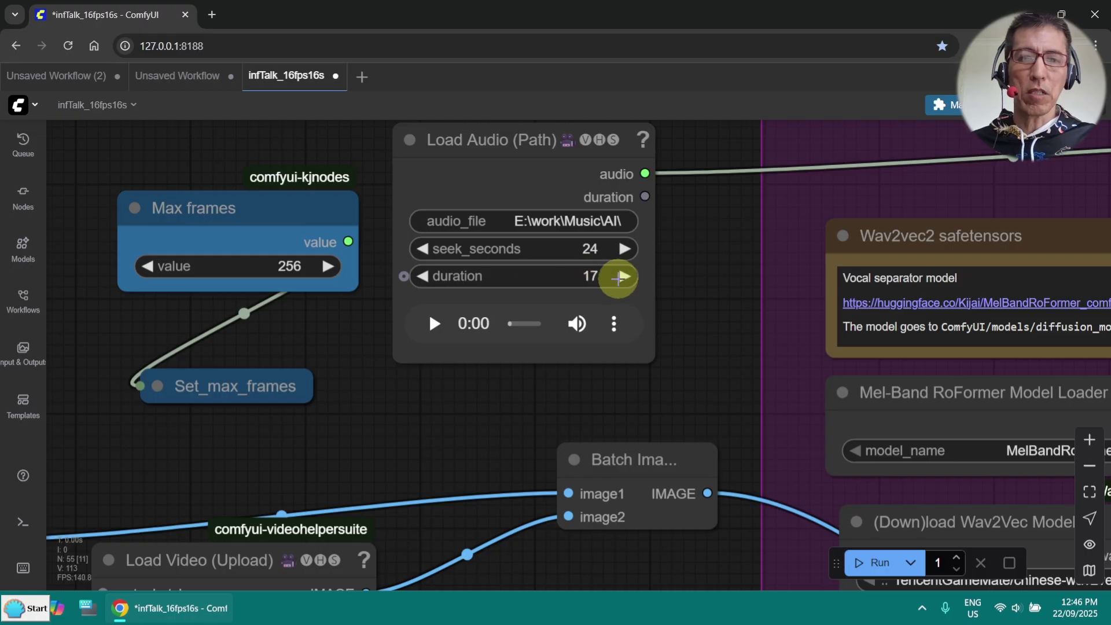
{"action": "left_click_drag", "start_coordinate": [484, 386], "coordinate": [449, 404]}
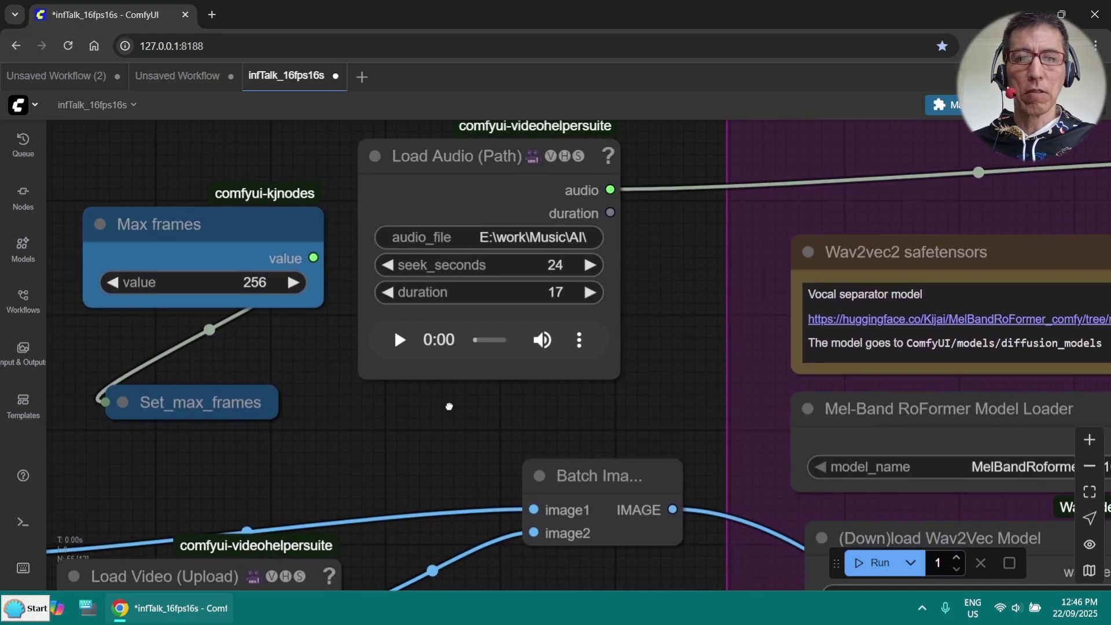
{"action": "left_click", "coordinate": [513, 272]}
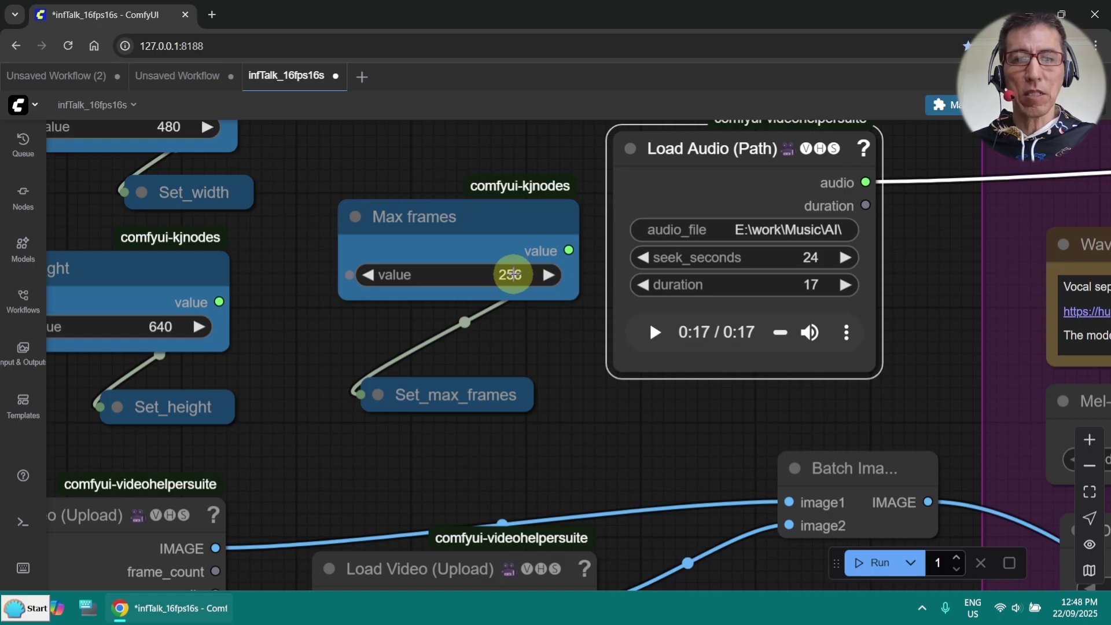
{"action": "left_click_drag", "start_coordinate": [521, 358], "coordinate": [810, 422]}
{"action": "left_click", "coordinate": [537, 280]}
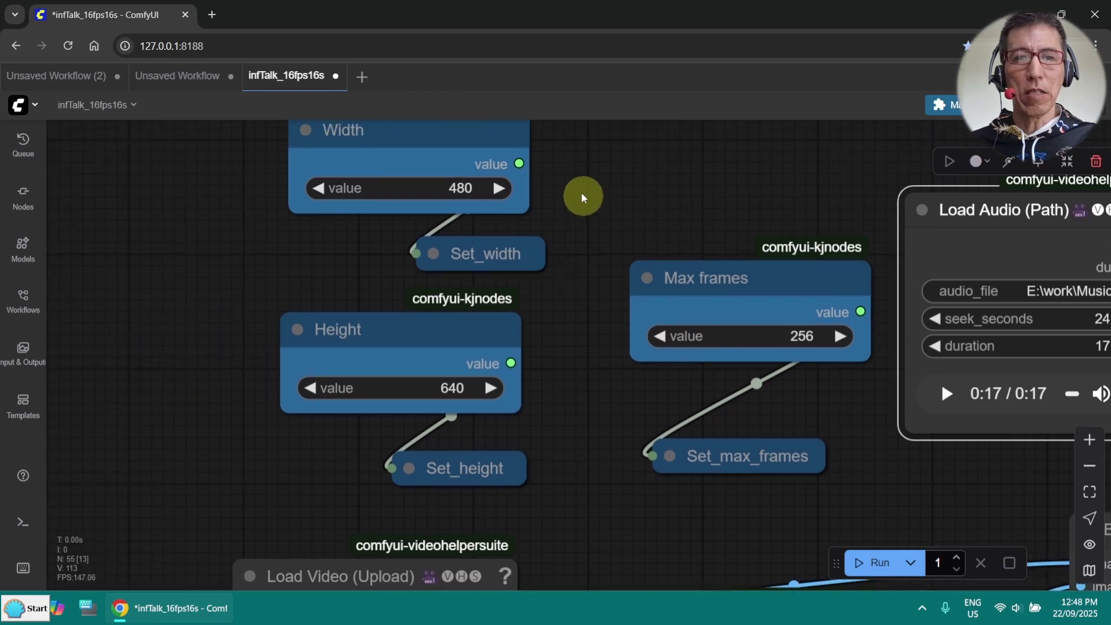
{"action": "left_click_drag", "start_coordinate": [558, 331], "coordinate": [528, 331]}
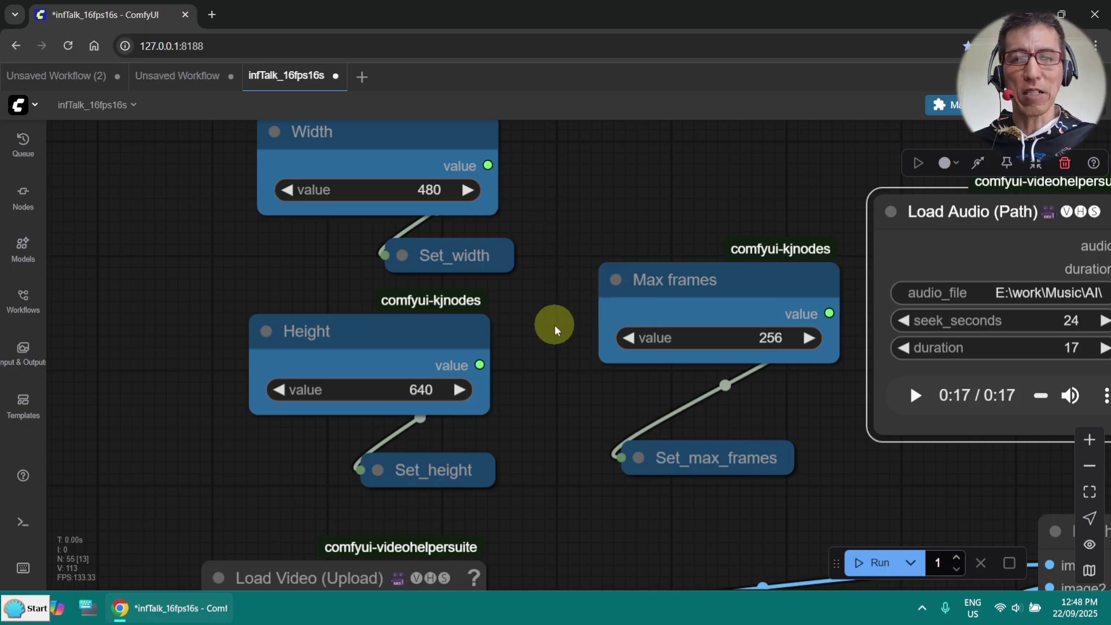
{"action": "scroll", "coordinate": [554, 330], "scroll_direction": "down", "scroll_amount": 2}
{"action": "left_click_drag", "start_coordinate": [552, 332], "coordinate": [443, 81]}
Step: Load WanFlf_00010.mp4 and WanFlf_00011.mp4 into the first and second Load Video (Upload) nodes
{"action": "scroll", "coordinate": [455, 221], "scroll_direction": "down", "scroll_amount": 2}
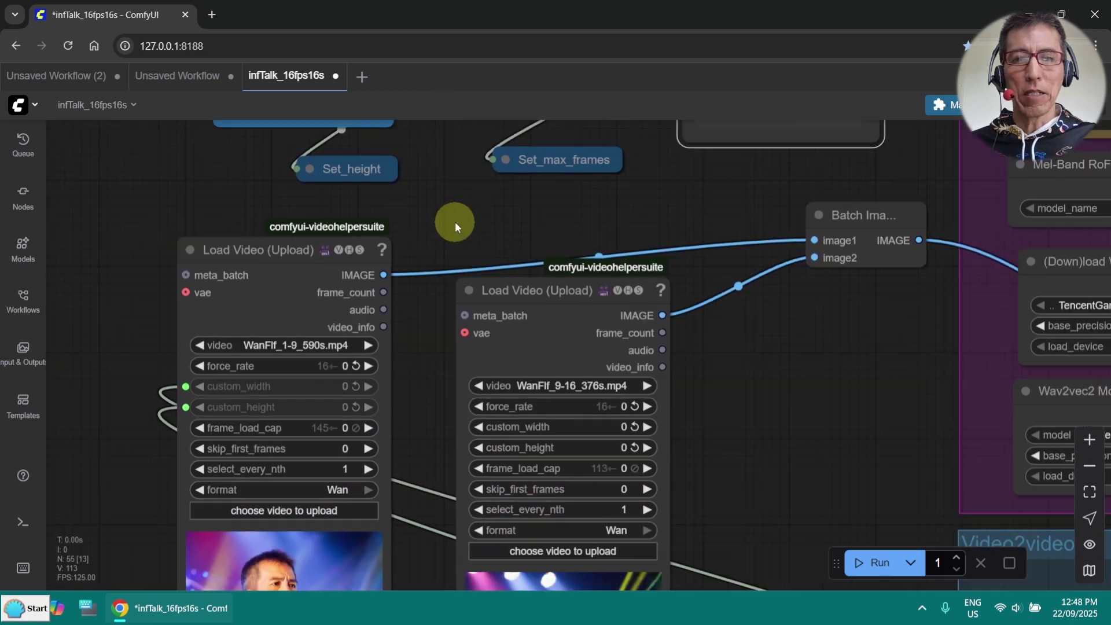
{"action": "left_click_drag", "start_coordinate": [451, 231], "coordinate": [431, 155]}
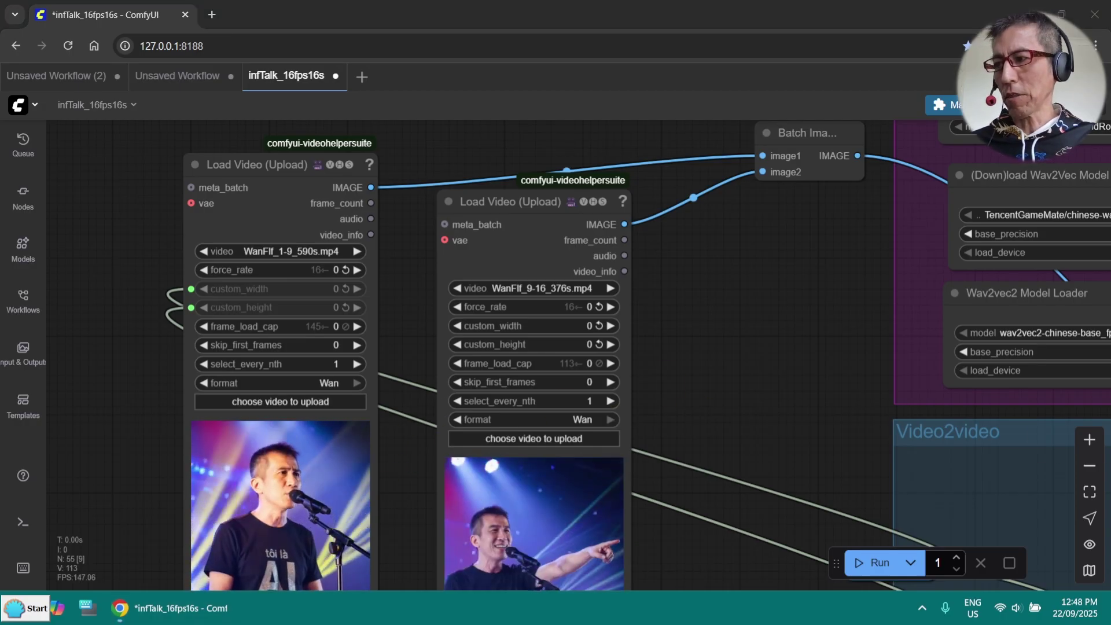
{"action": "left_click_drag", "start_coordinate": [272, 509], "coordinate": [283, 485]}
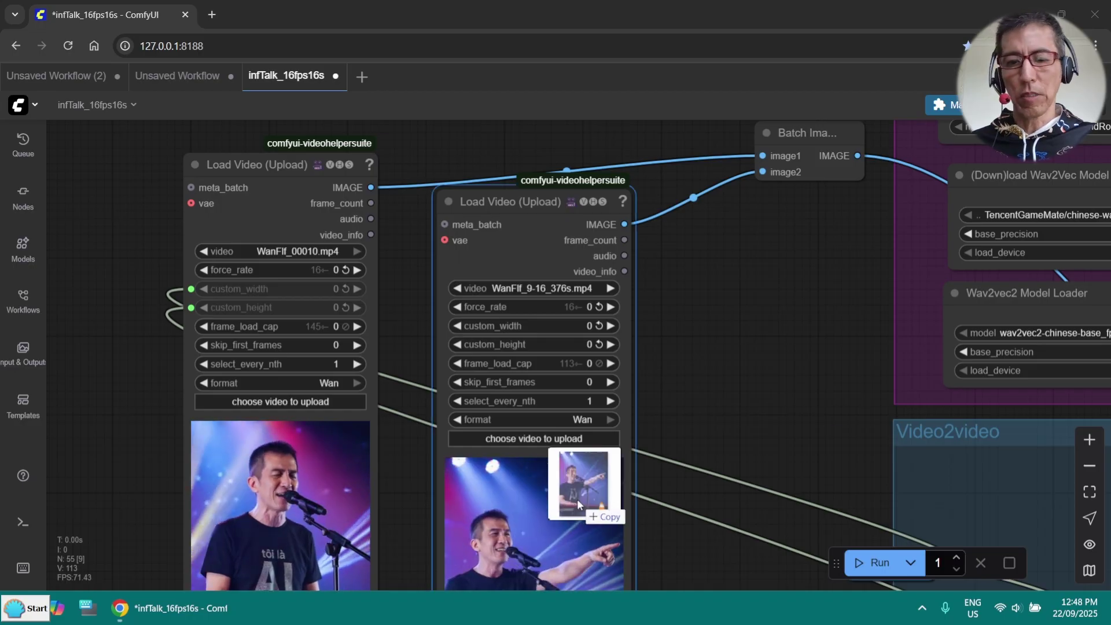
{"action": "left_click_drag", "start_coordinate": [578, 499], "coordinate": [557, 533]}
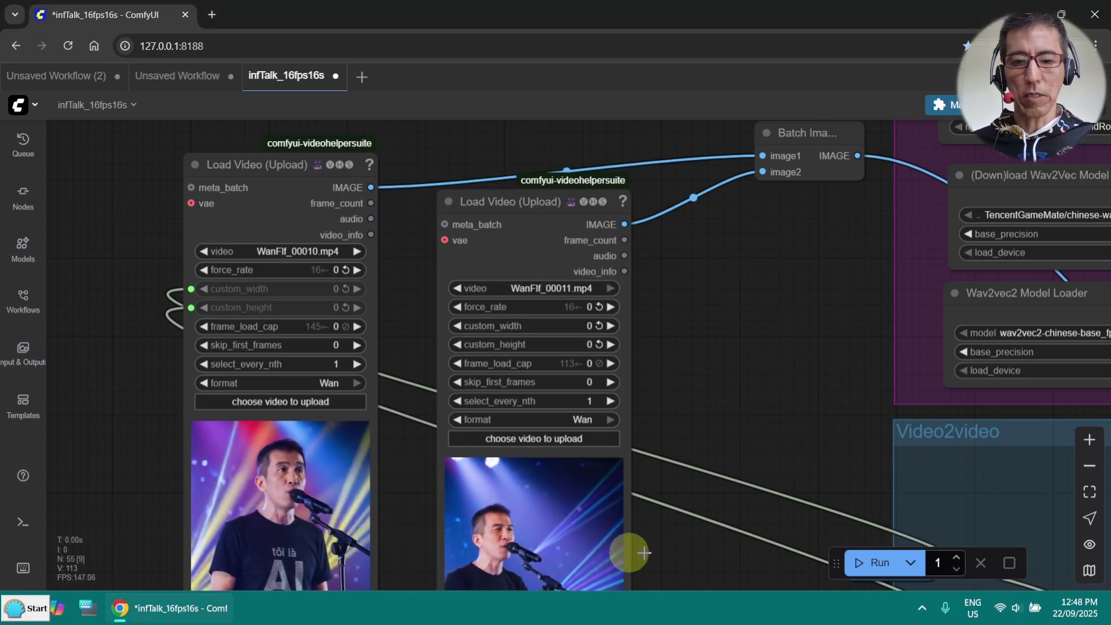
{"action": "scroll", "coordinate": [662, 550], "scroll_direction": "down", "scroll_amount": 2}
{"action": "left_click_drag", "start_coordinate": [663, 551], "coordinate": [557, 523]}
{"action": "scroll", "coordinate": [844, 422], "scroll_direction": "up", "scroll_amount": 5}
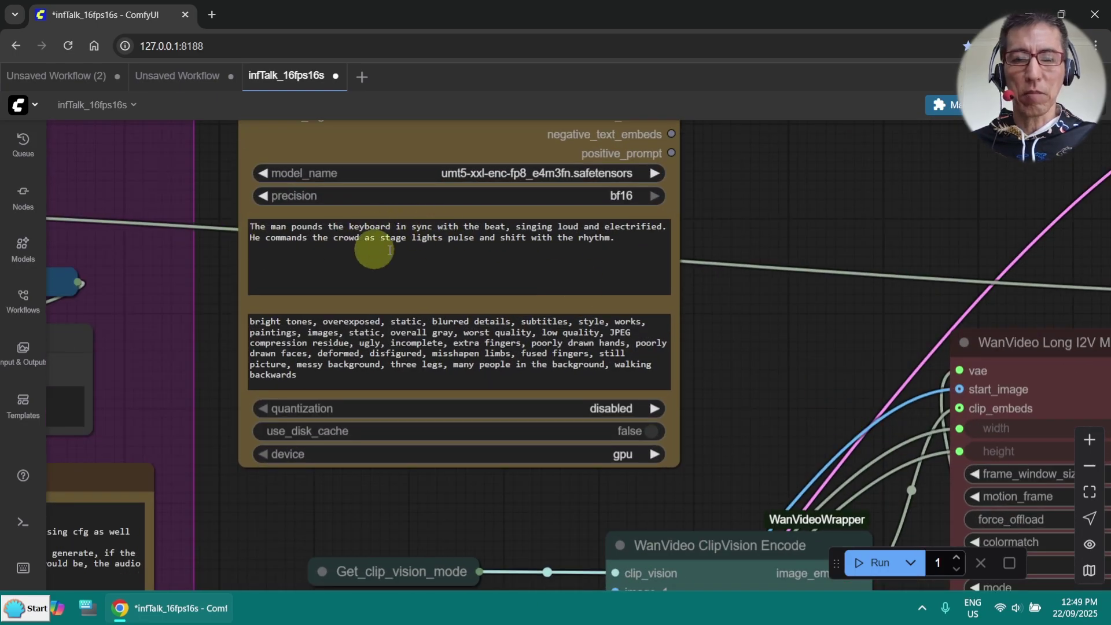
Step: Pan past the ClipVision Encode and Long I2V nodes to the Video Combine preview
{"action": "scroll", "coordinate": [764, 333], "scroll_direction": "down", "scroll_amount": 4}
{"action": "left_click_drag", "start_coordinate": [767, 336], "coordinate": [590, 161]}
{"action": "scroll", "coordinate": [737, 358], "scroll_direction": "down", "scroll_amount": 5}
{"action": "left_click_drag", "start_coordinate": [739, 388], "coordinate": [623, 111]}
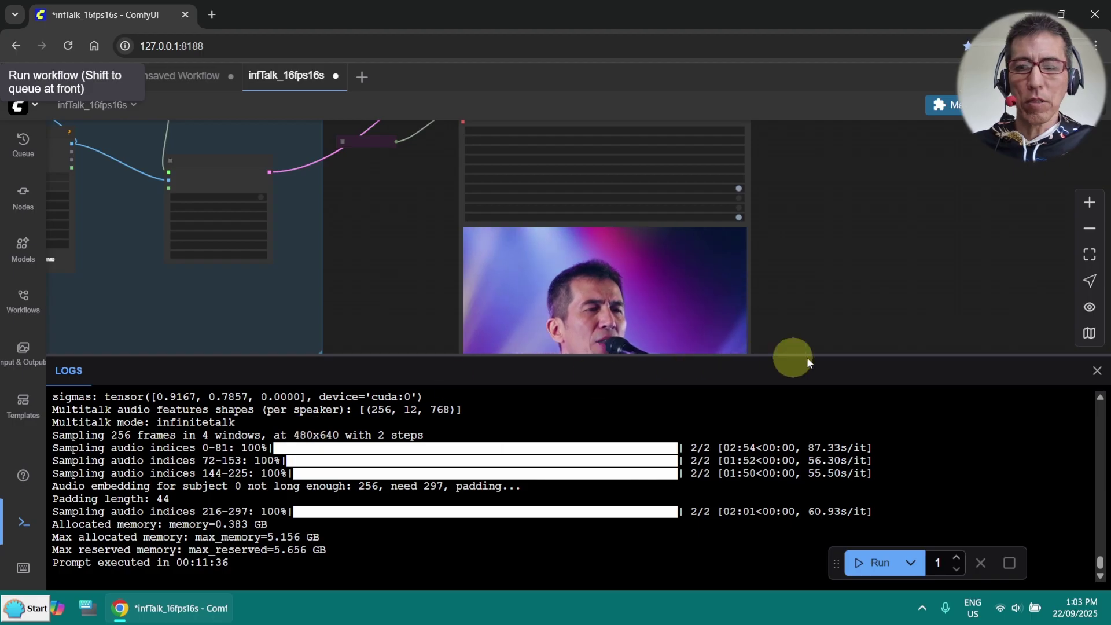
Step: Close the Logs panel and show the Queue list of finished output videos
{"action": "left_click", "coordinate": [1097, 370]}
{"action": "left_click", "coordinate": [22, 148]}
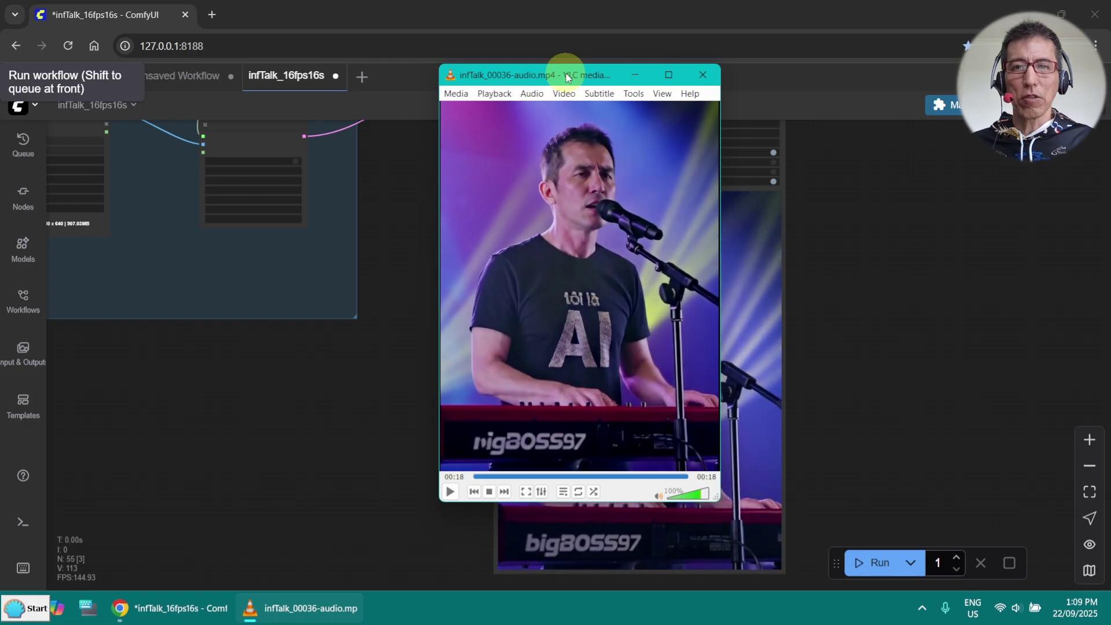
{"action": "left_click_drag", "start_coordinate": [632, 70], "coordinate": [656, 79]}
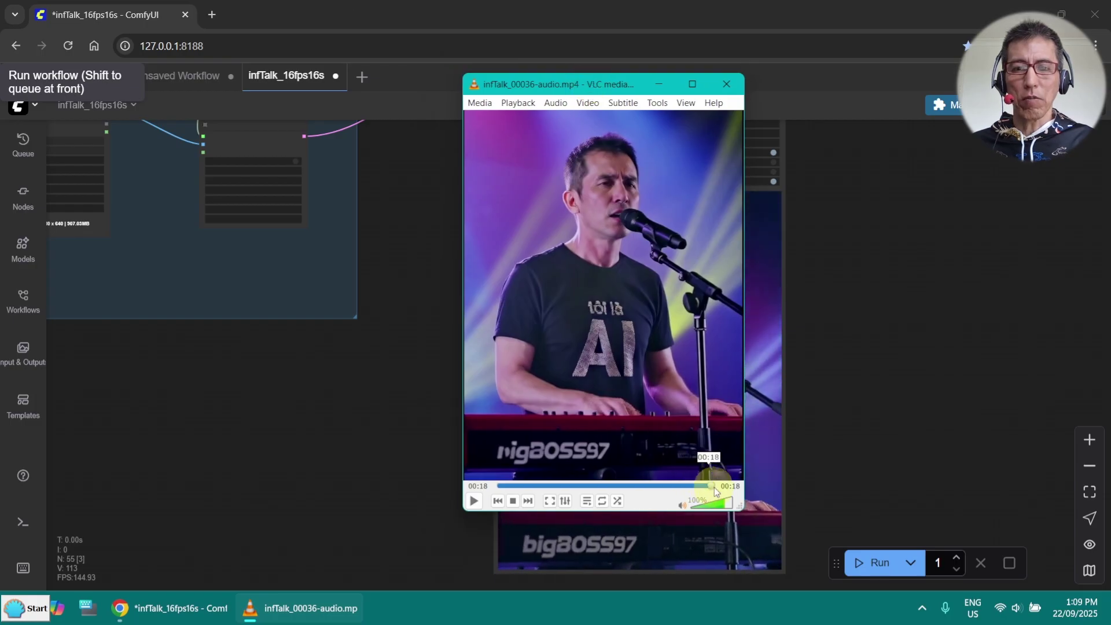
{"action": "left_click_drag", "start_coordinate": [714, 487], "coordinate": [537, 494]}
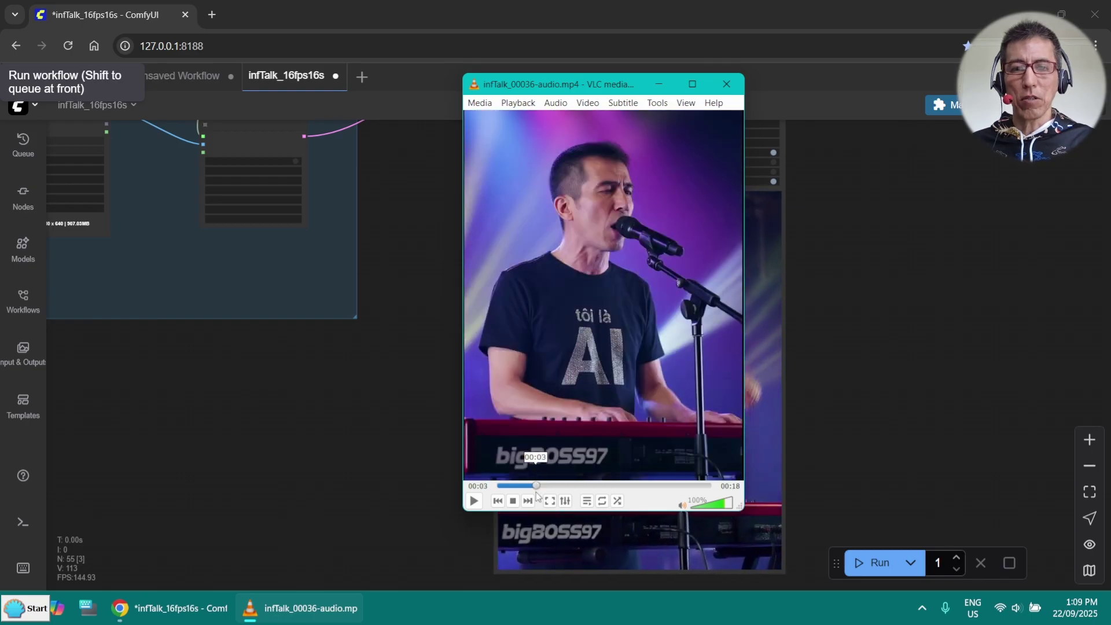
{"action": "left_click", "coordinate": [476, 499]}
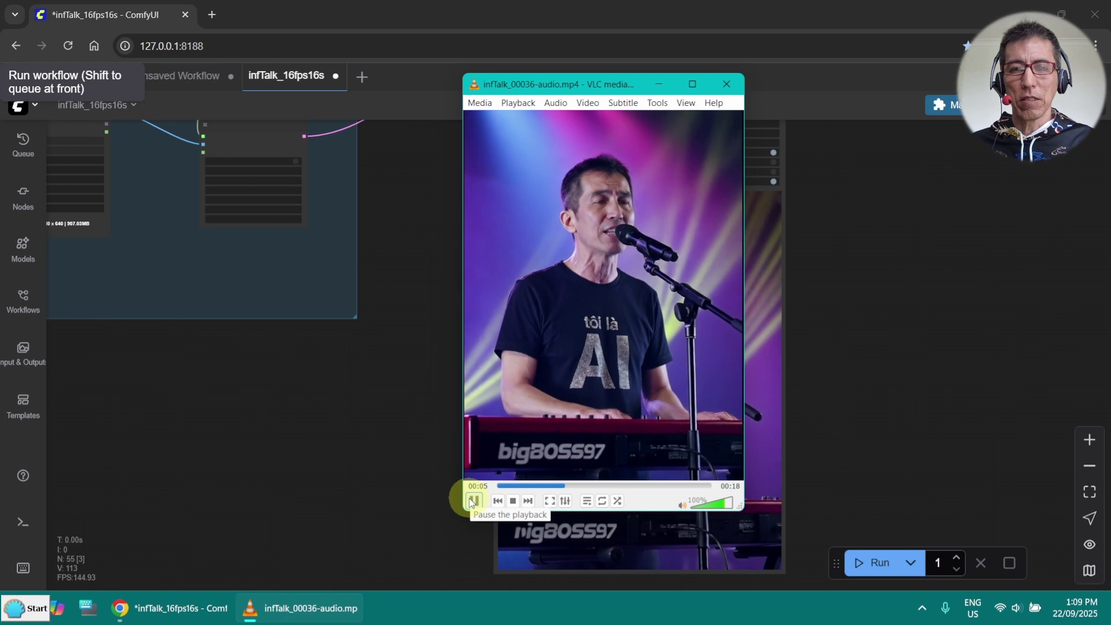
{"action": "left_click", "coordinate": [472, 501]}
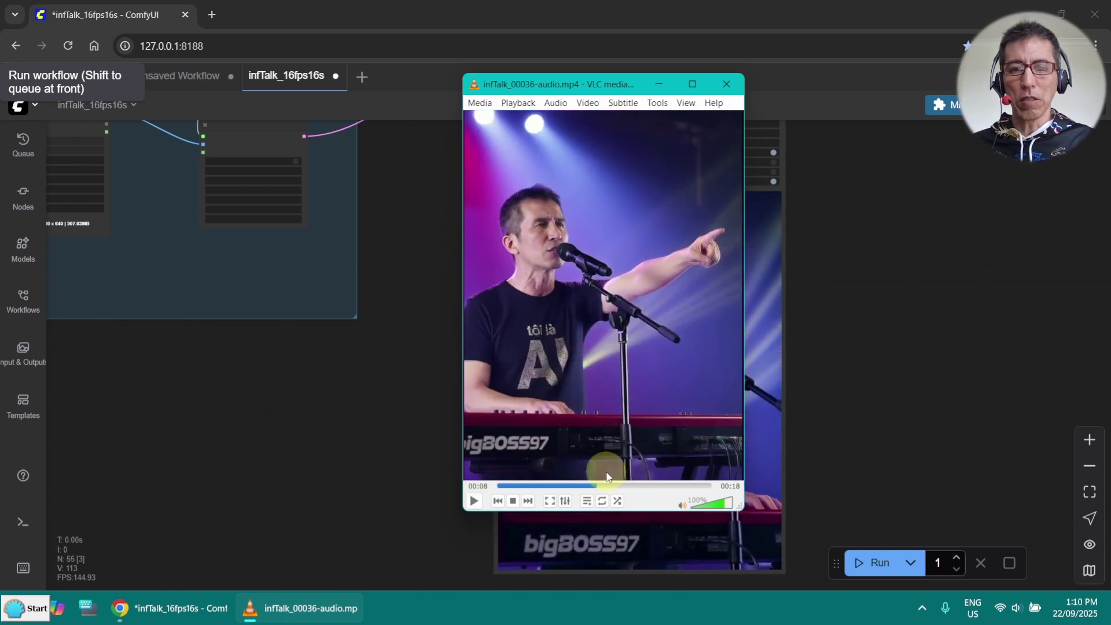
{"action": "left_click", "coordinate": [690, 485]}
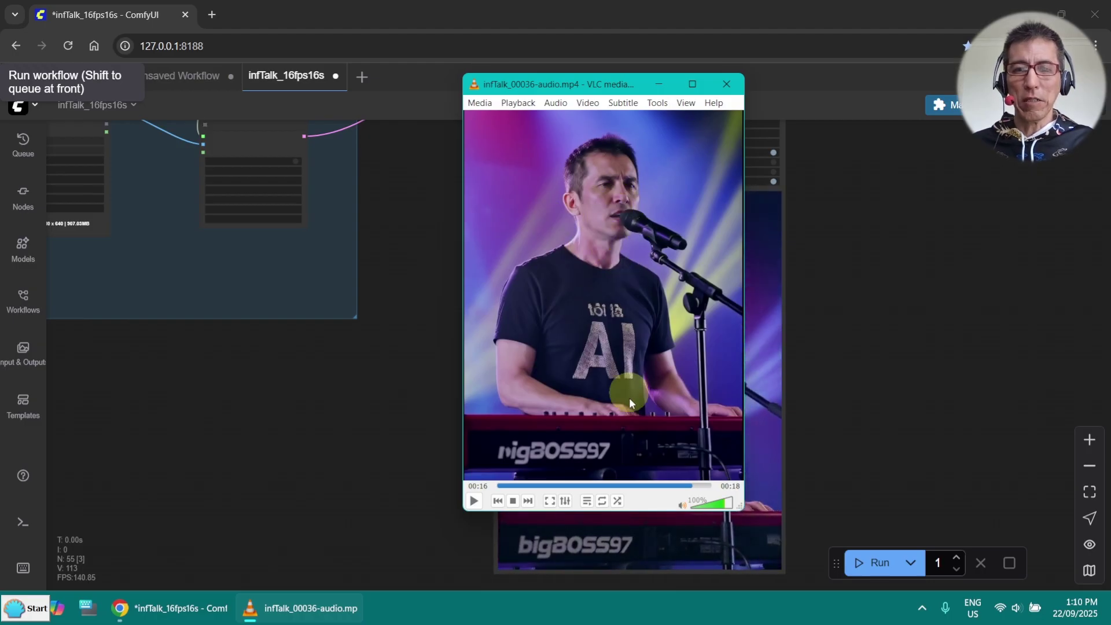
{"action": "left_click_drag", "start_coordinate": [694, 489], "coordinate": [662, 478]}
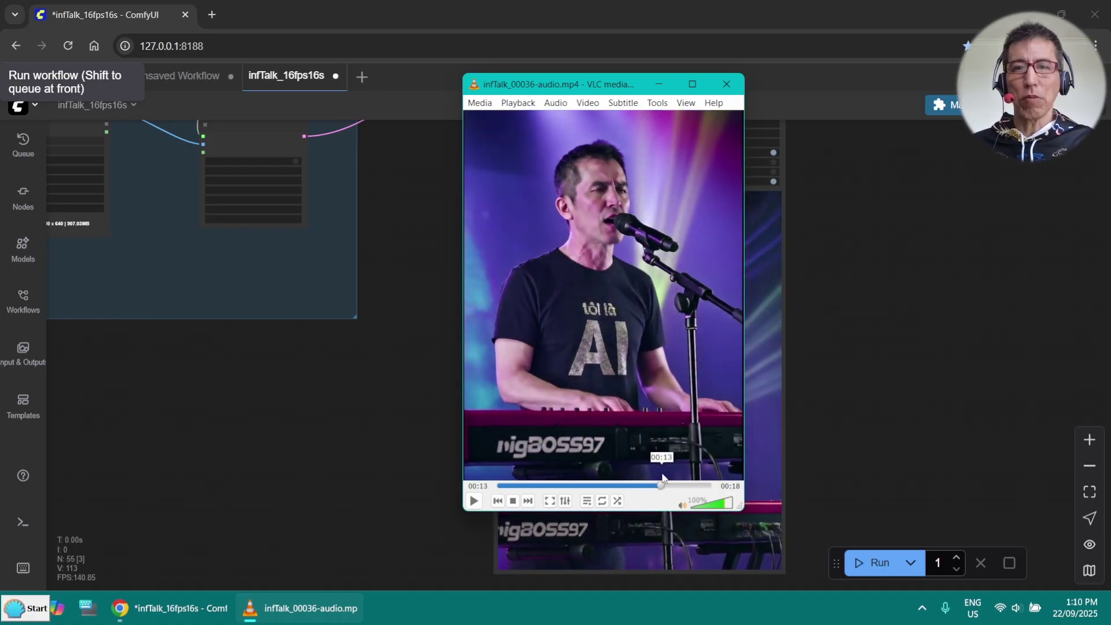